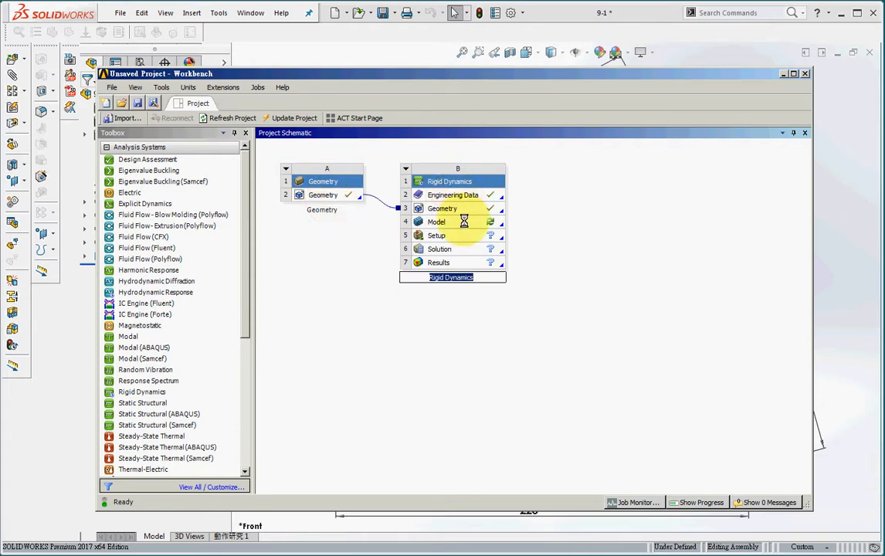
Open the Model cell of the Rigid Dynamics system for editing in Mechanical
left_click(464, 222)
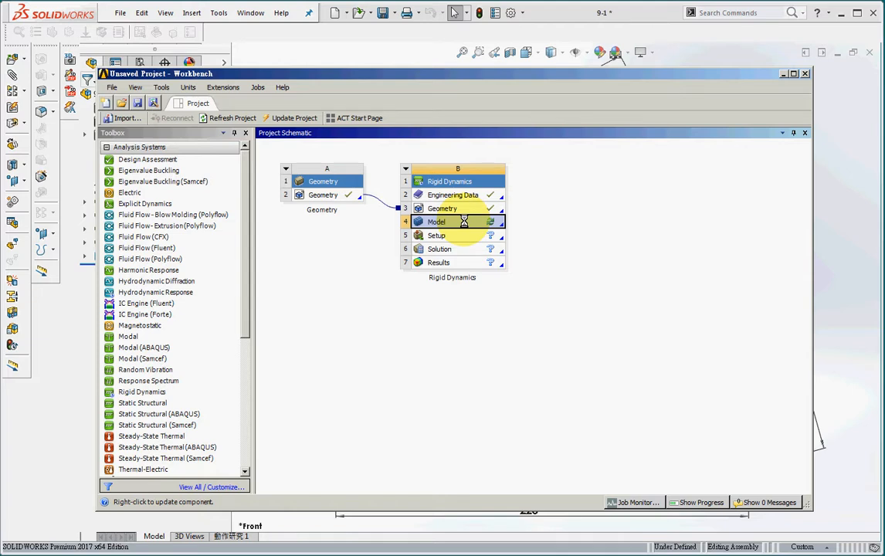
right_click(464, 221)
left_click(498, 228)
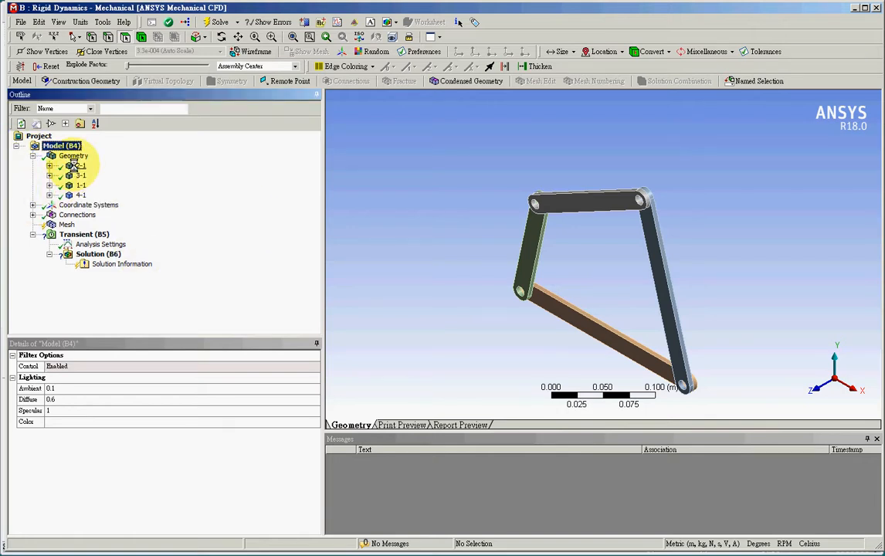
Set the stiffness behavior of part 2-1 to Rigid and check the same setting on parts 3-1, 1-1 and 4-1
left_click(73, 166)
middle_click_drag(492, 247, 664, 316)
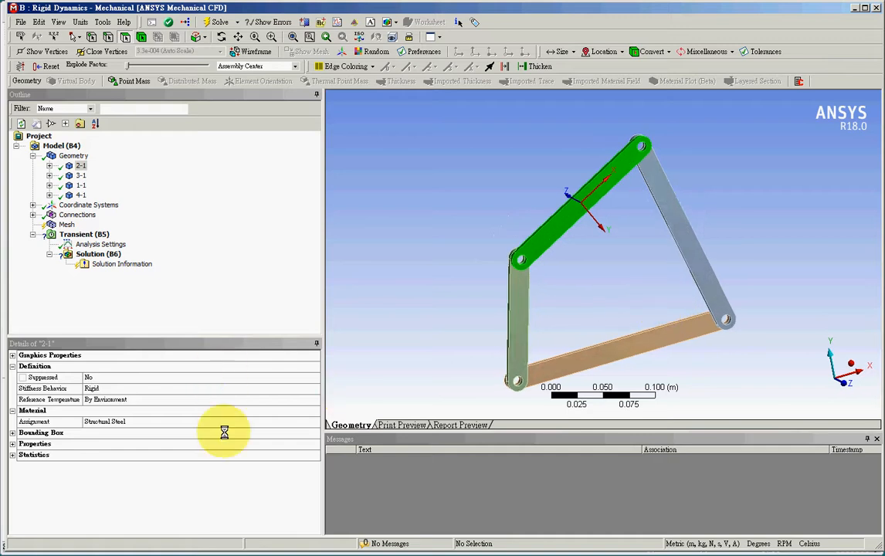
left_click(176, 388)
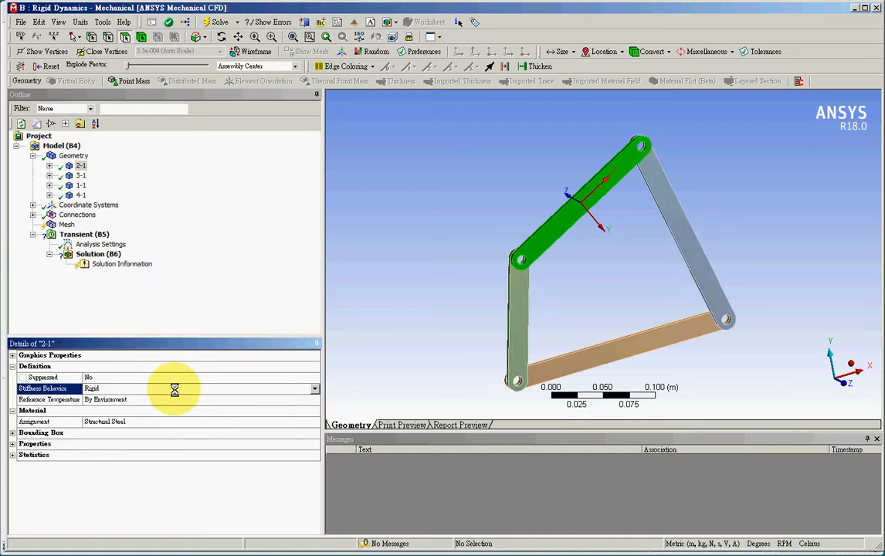
left_click(315, 388)
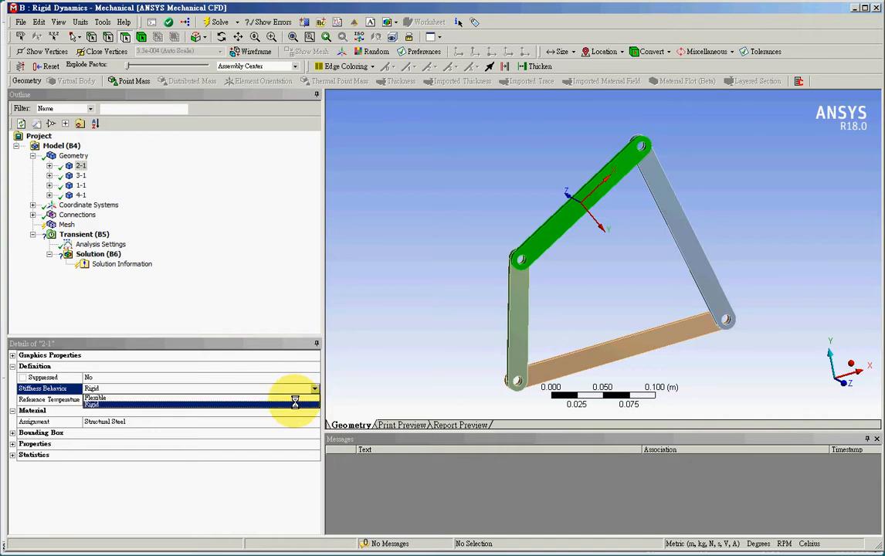
left_click(294, 403)
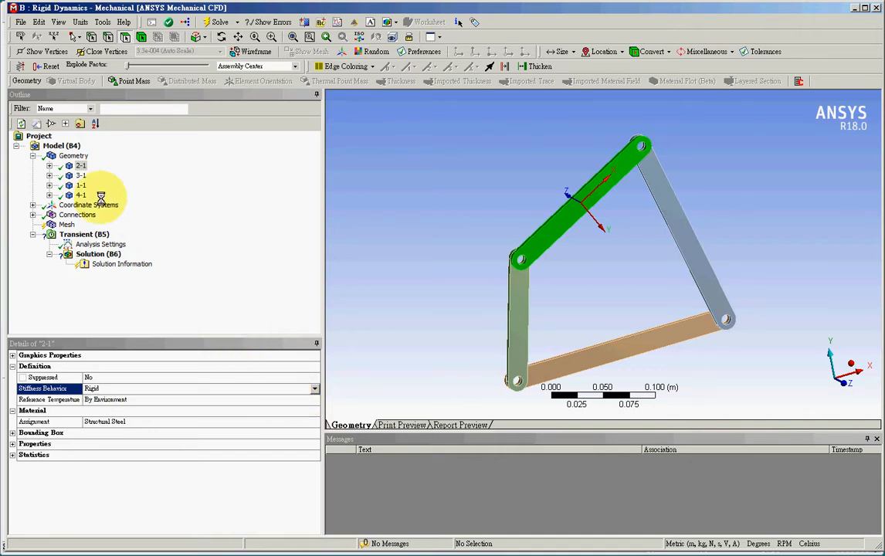
left_click(79, 176)
left_click(80, 185)
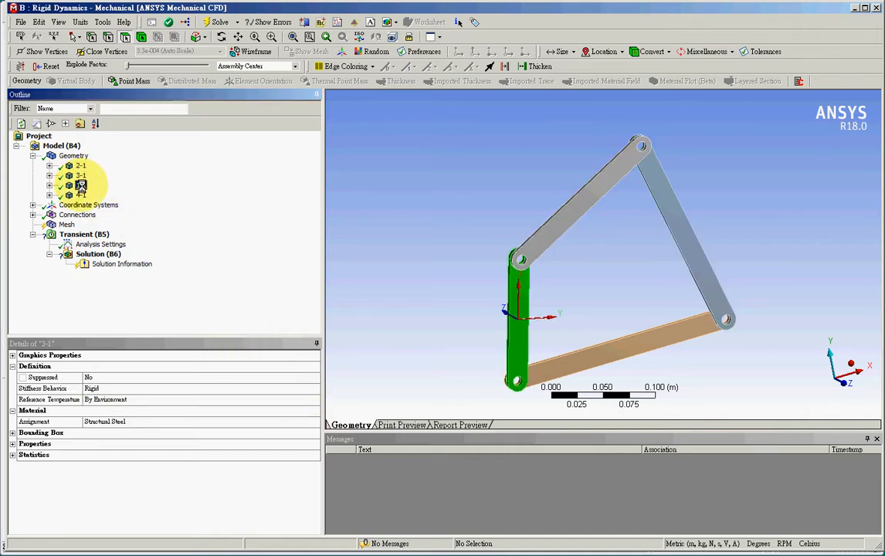
left_click(81, 195)
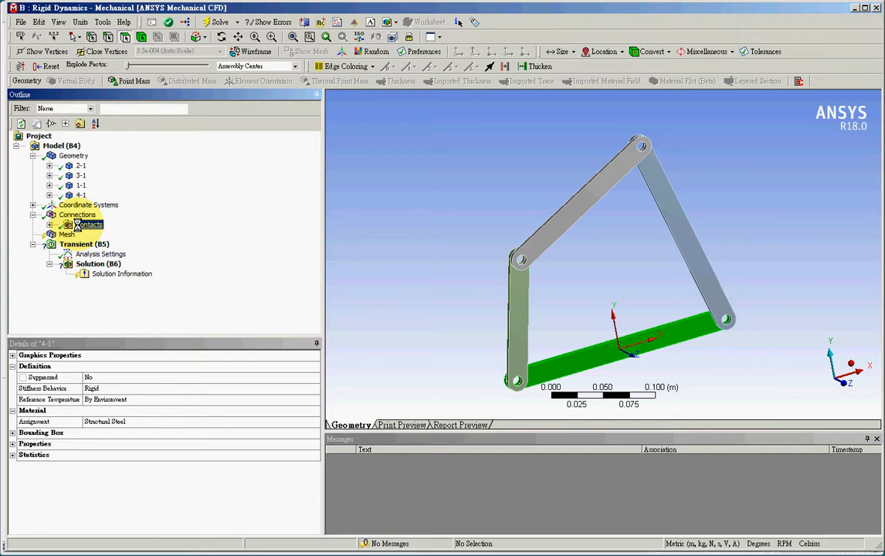
Delete the Contacts group from the model's connections
right_click(77, 224)
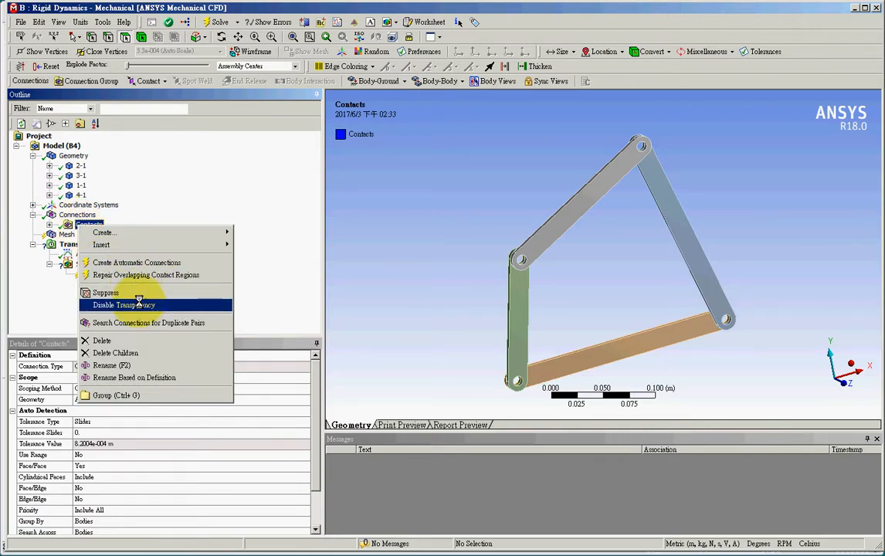
left_click(145, 340)
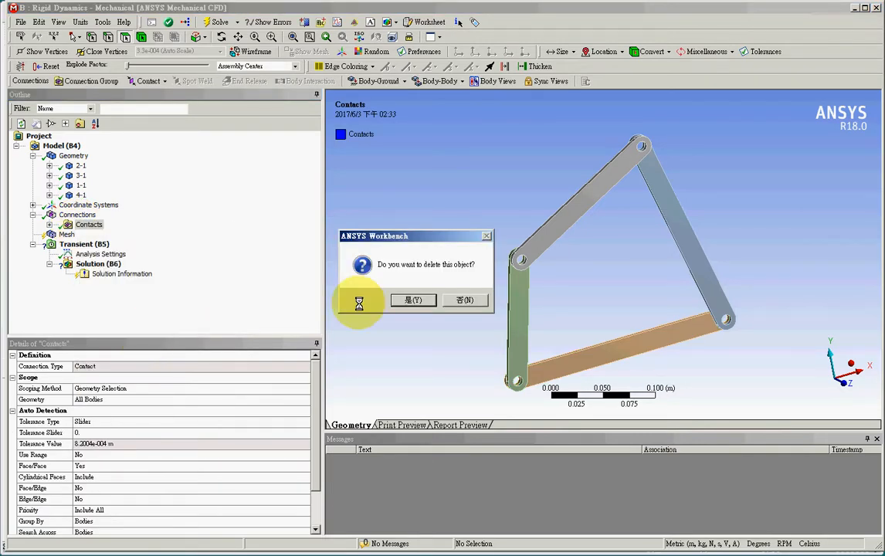
left_click(401, 301)
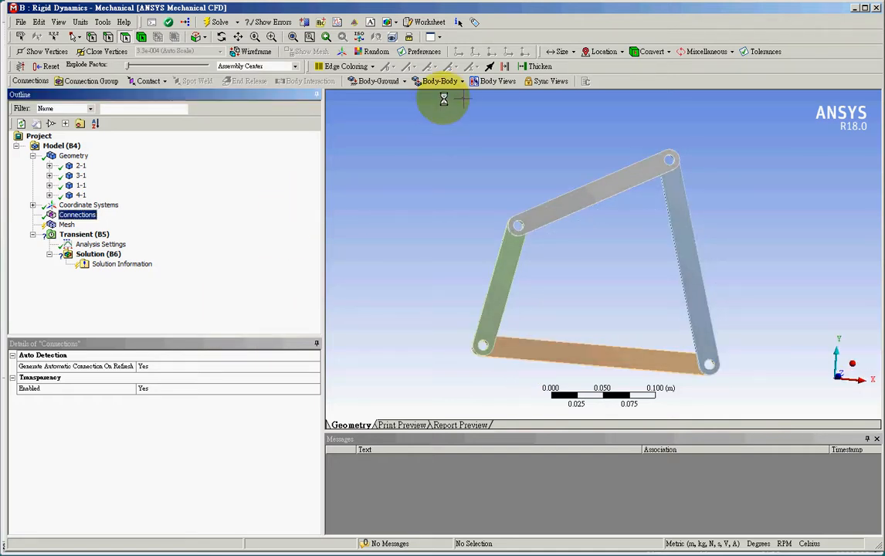
Add a Body-Ground Fixed joint scoped to the front face of the bottom link 4-1
left_click(377, 80)
left_click(376, 94)
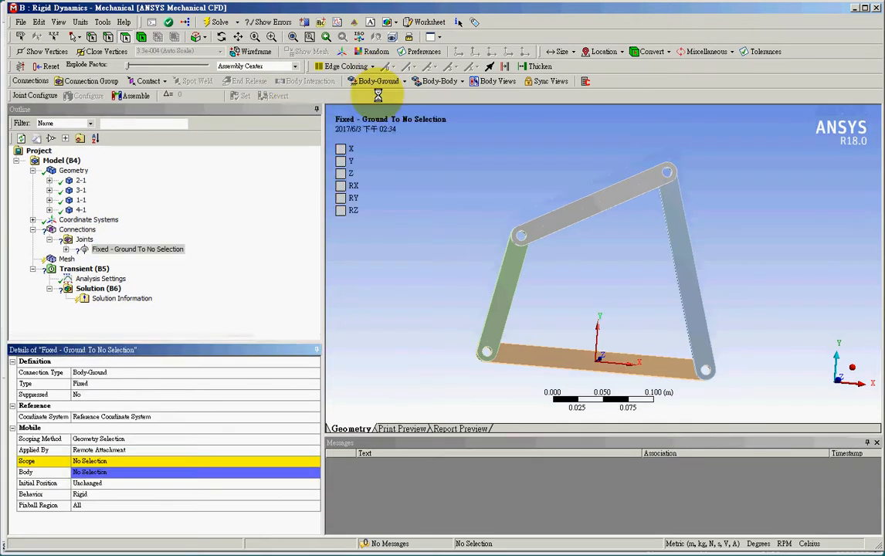
left_click(562, 357)
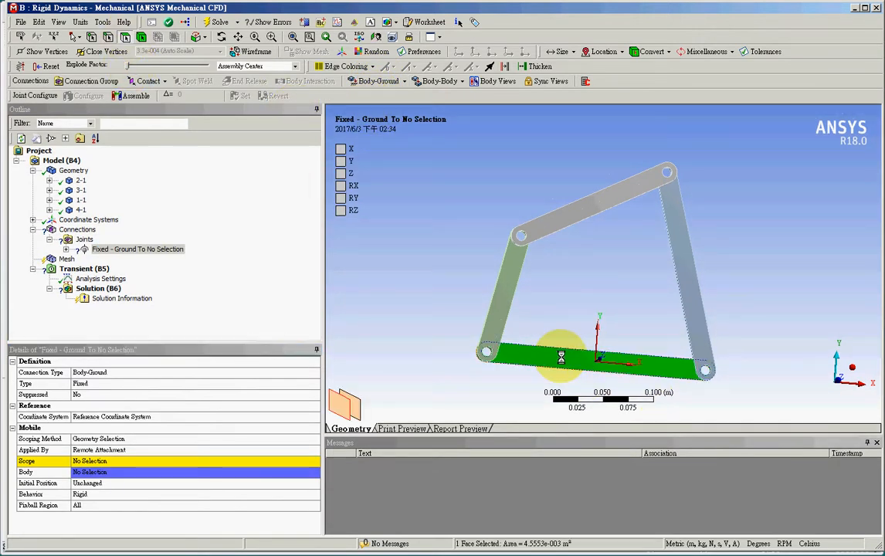
left_click(180, 461)
left_click(181, 460)
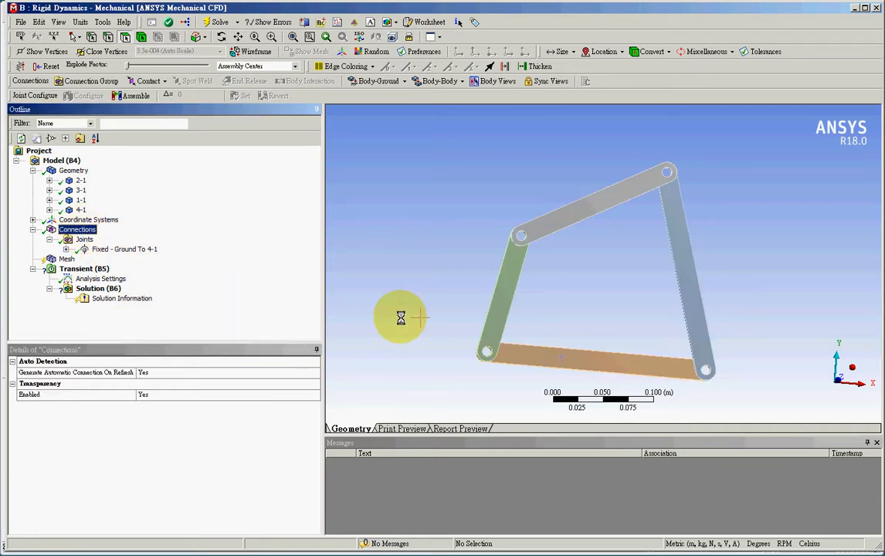
Create a Body-Body Revolute joint with its reference scope on link 4-1's hole face where it meets link 1-1
left_click(424, 81)
left_click(442, 105)
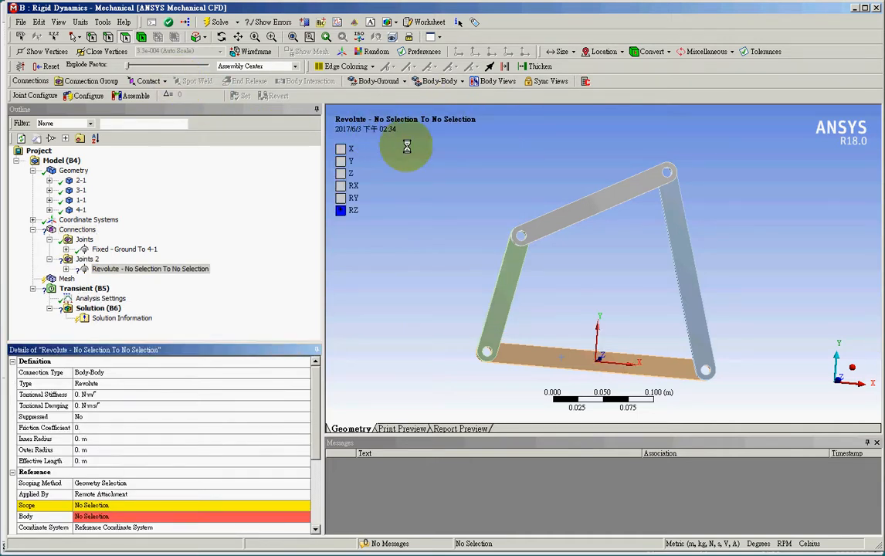
left_click_drag(464, 329, 515, 379)
mouse_move(440, 233)
middle_mouse_down()
mouse_move(417, 274)
mouse_move(414, 257)
middle_mouse_up()
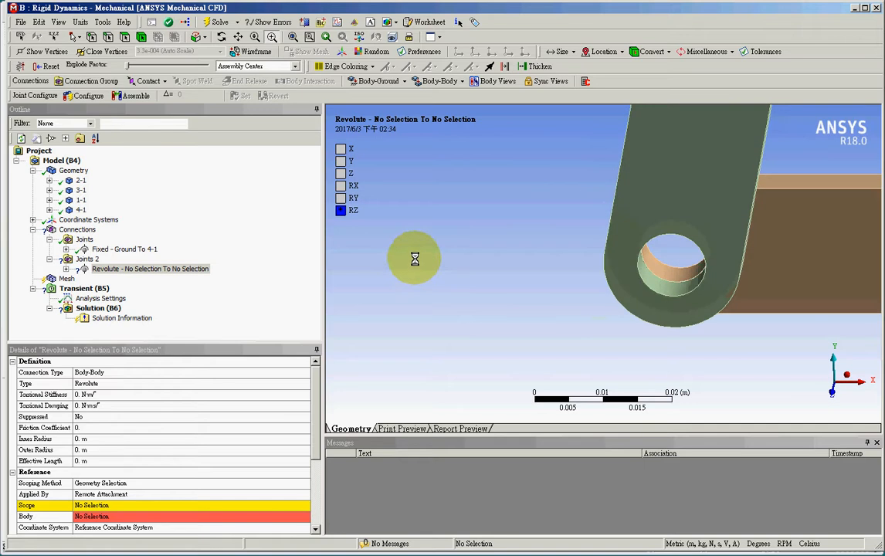
left_click(164, 505)
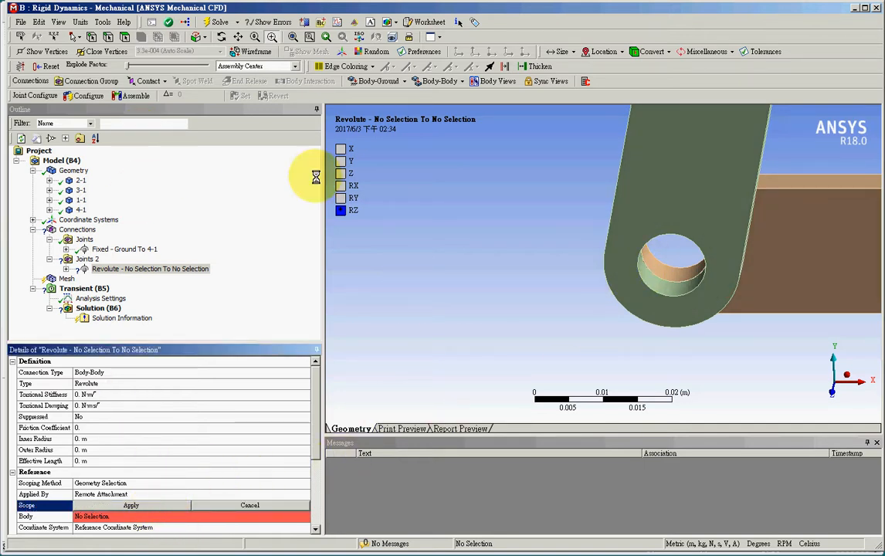
left_click(660, 270)
left_click(163, 508)
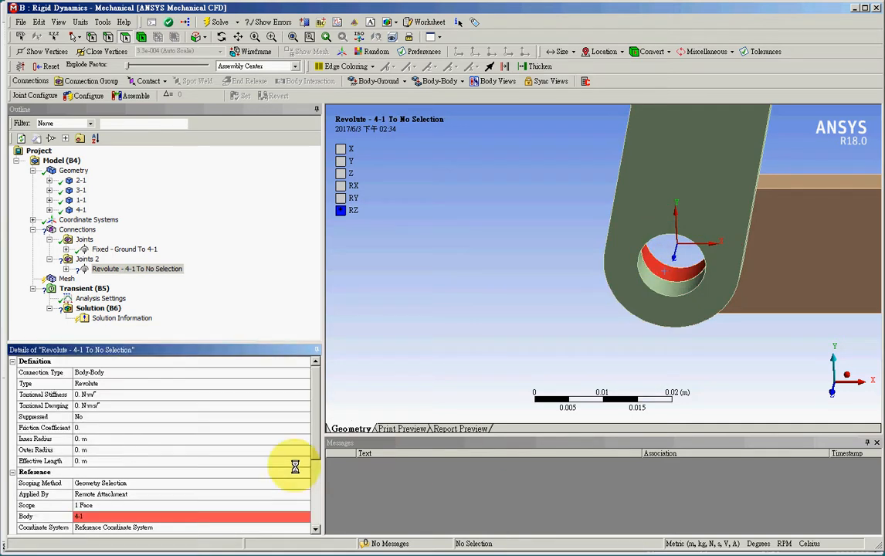
Scope the mobile side of the revolute joint to link 1-1's hole face at the same pin
left_click_drag(315, 437, 329, 508)
left_click(177, 472)
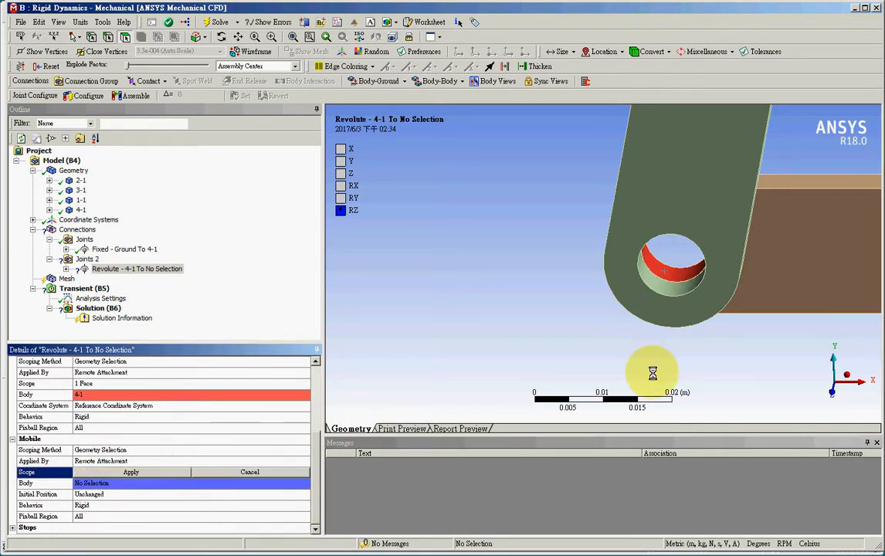
left_click(669, 290)
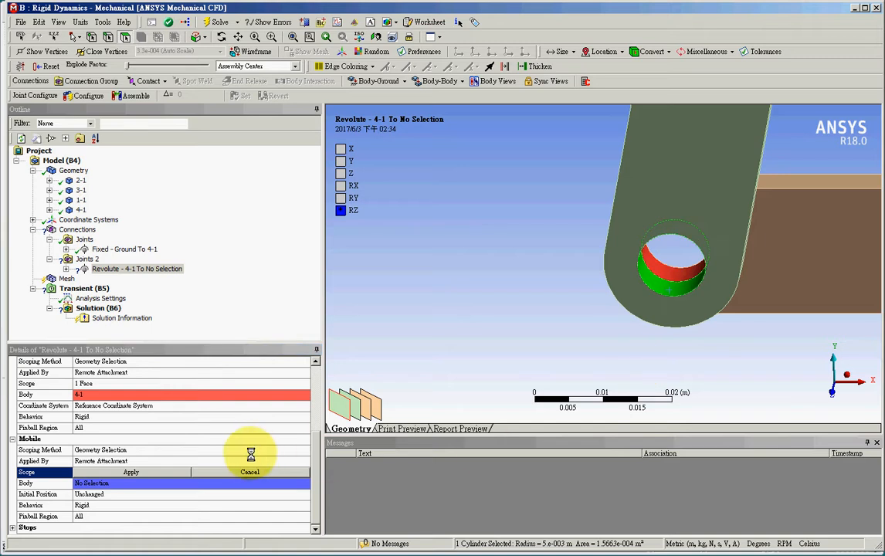
left_click(172, 471)
Create another Body-Body Revolute joint with its reference scope on link 1-1's upper hole face, where it meets link 2-1
left_click(293, 36)
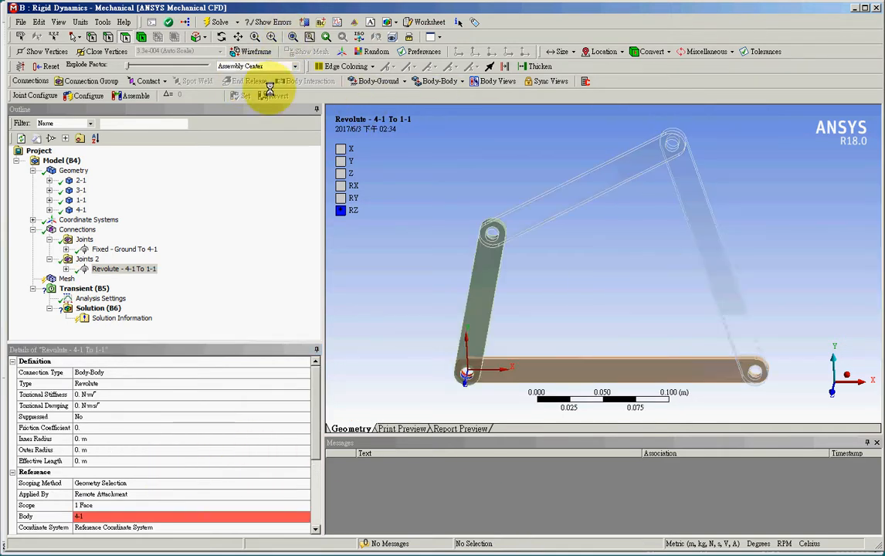
left_click(80, 230)
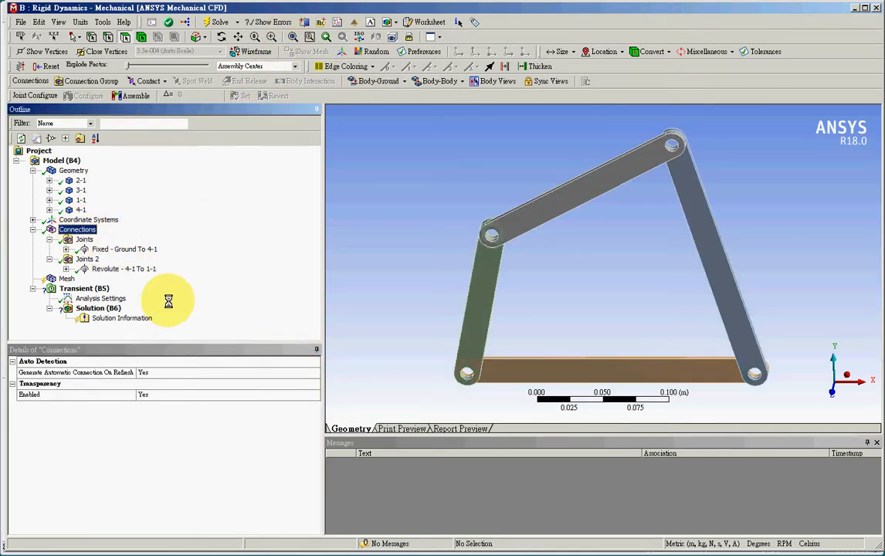
middle_click_drag(448, 253, 440, 251)
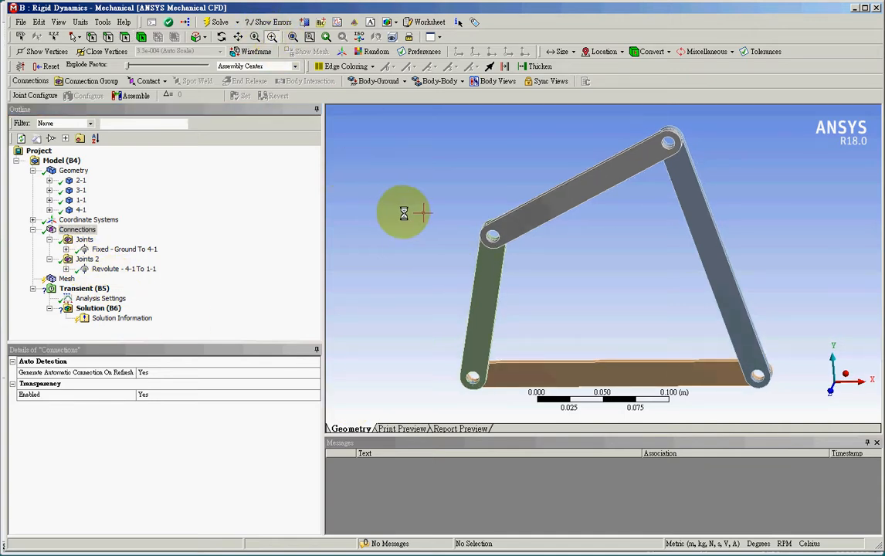
scroll(460, 220, "up", 5)
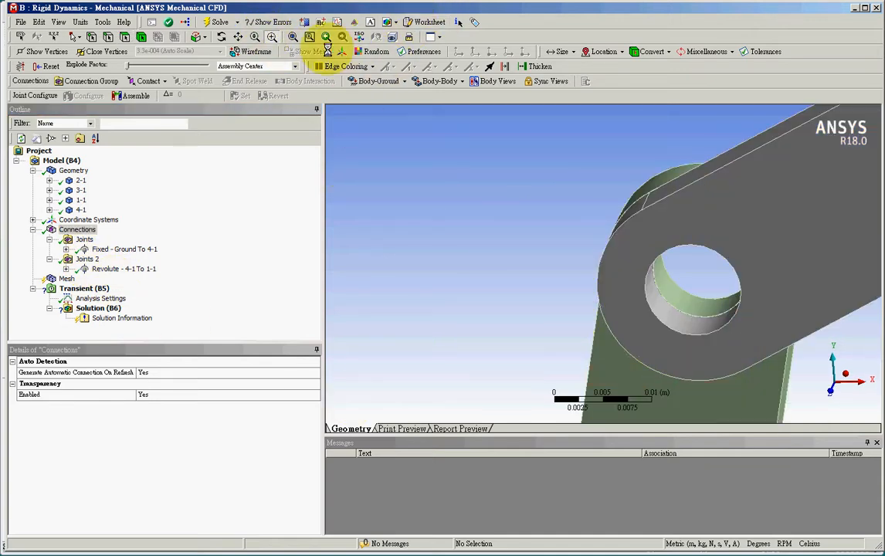
left_click(76, 36)
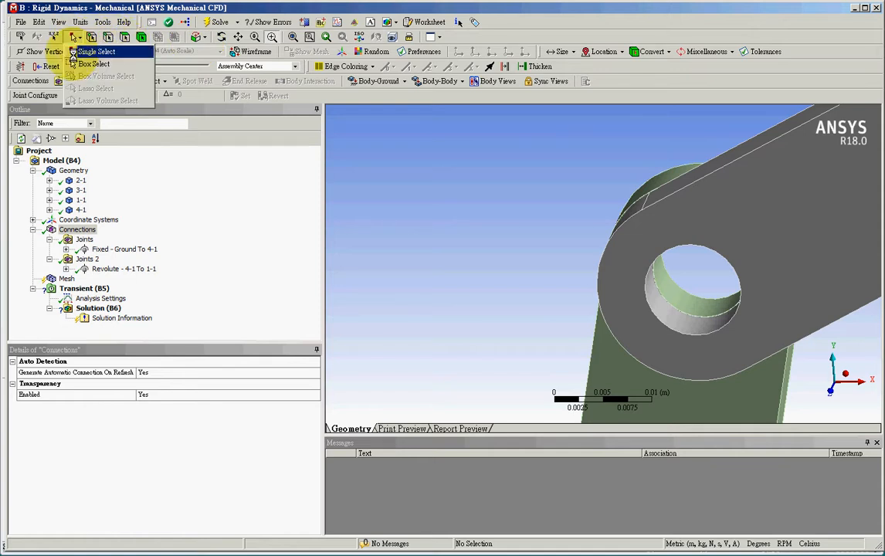
left_click(78, 57)
left_click(450, 82)
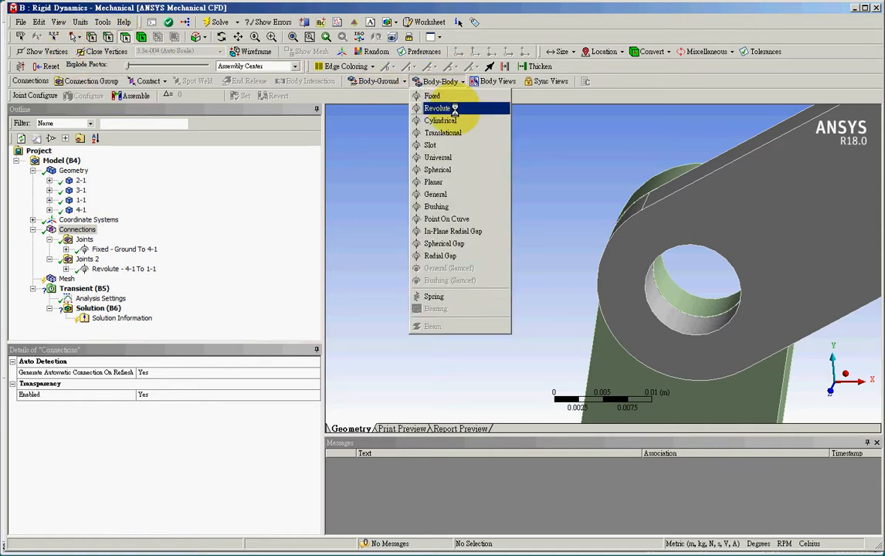
left_click(436, 108)
left_click(130, 507)
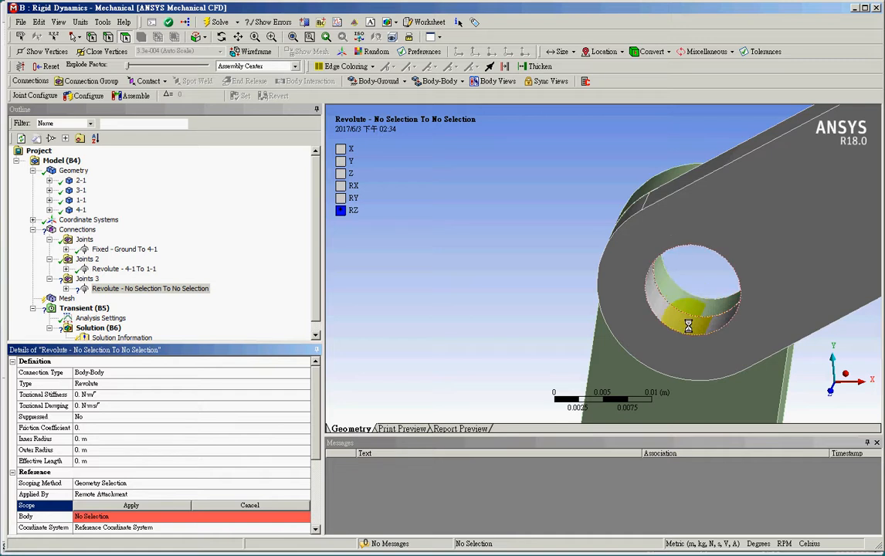
left_click(687, 301)
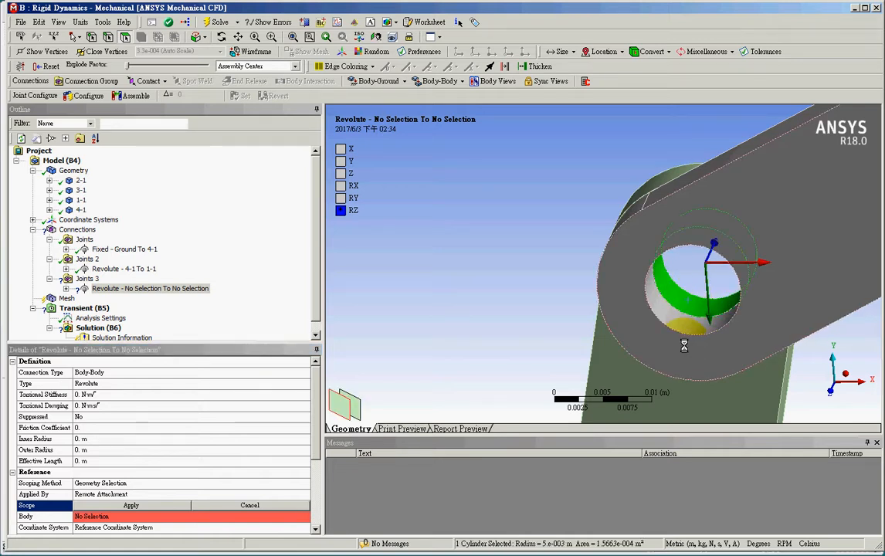
left_click(170, 506)
Scope the mobile side of the link 1-1 joint to link 2-1's adjoining hole face
scroll(301, 471, "down", 3)
left_click(190, 471)
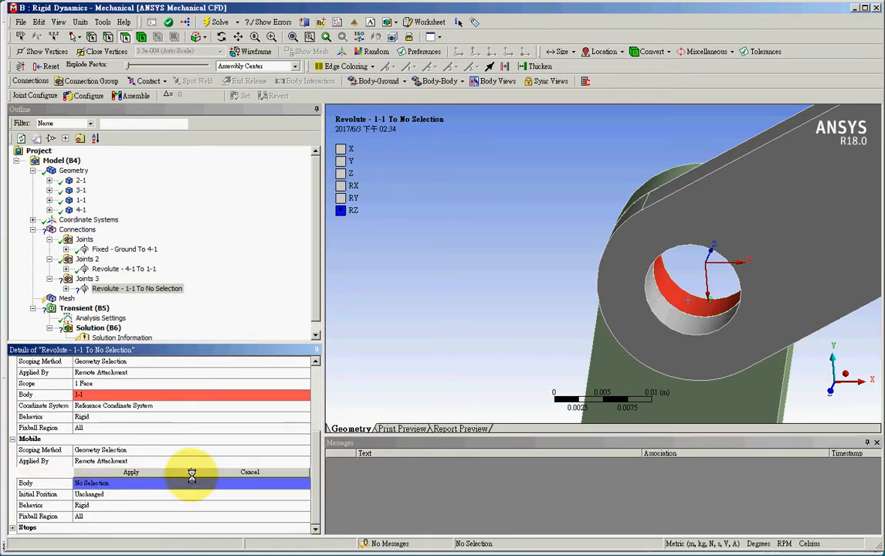
left_click(679, 309)
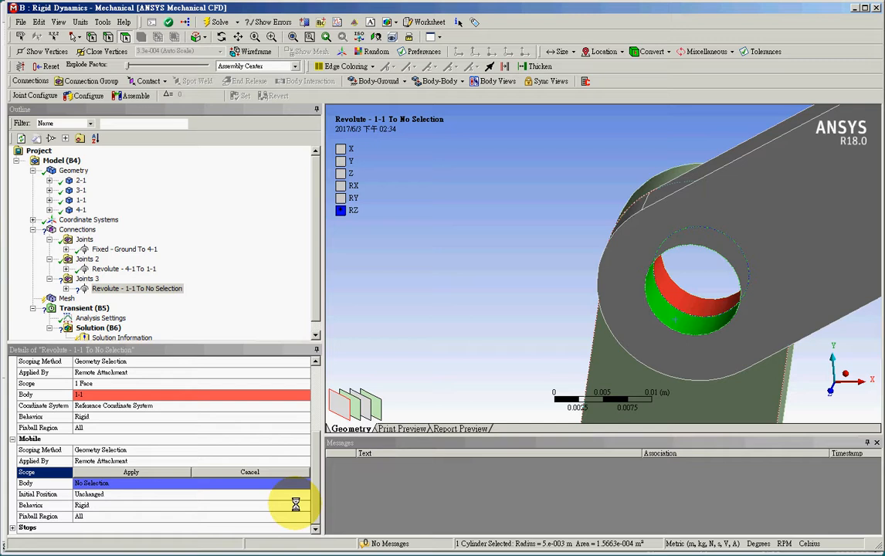
left_click(154, 472)
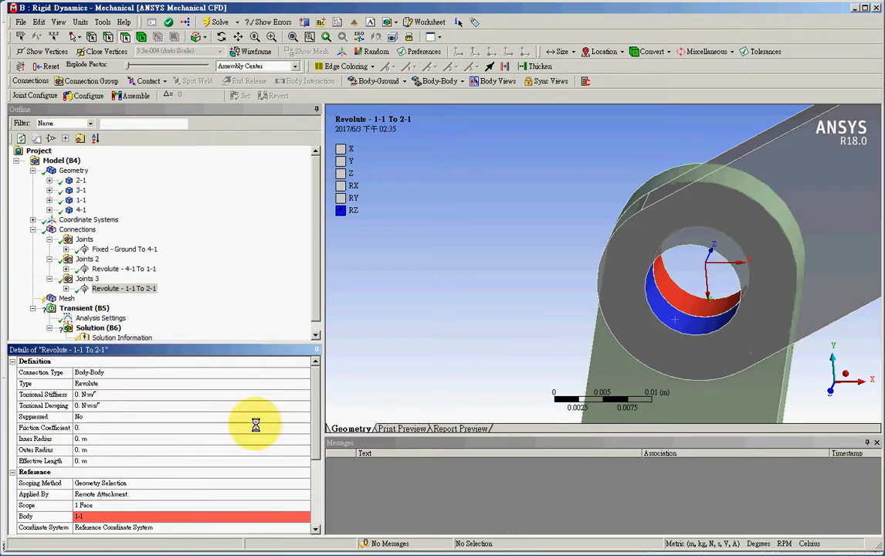
Create a Body-Body Revolute joint with its reference scope on link 2-1's hole face, where it meets link 3-1
left_click(77, 229)
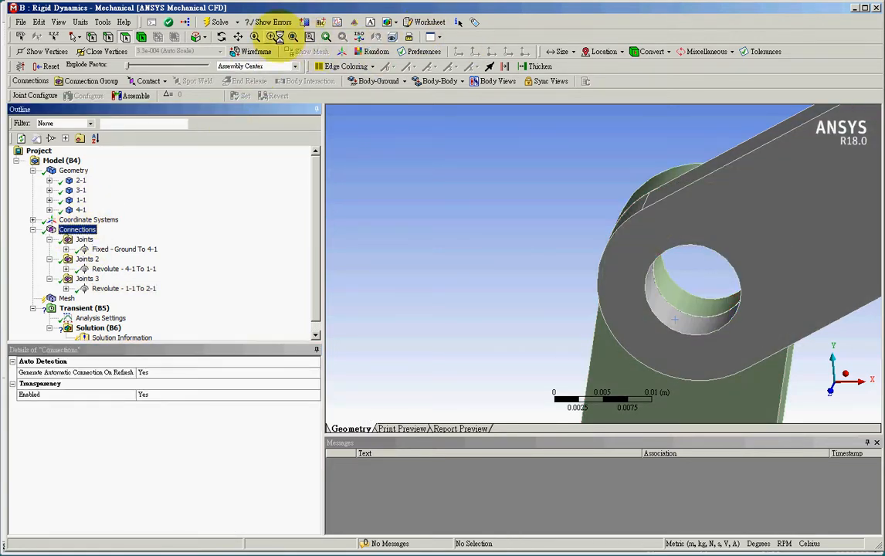
left_click(292, 36)
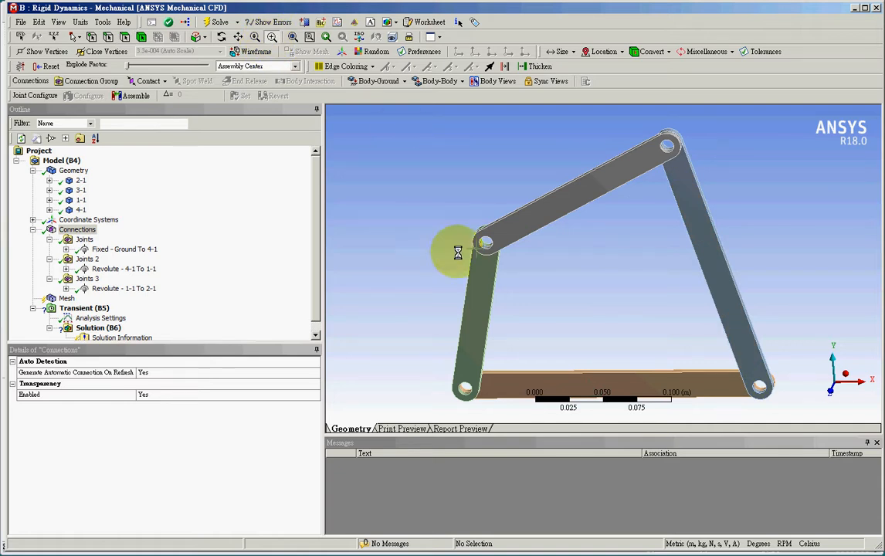
left_click_drag(641, 132, 706, 176)
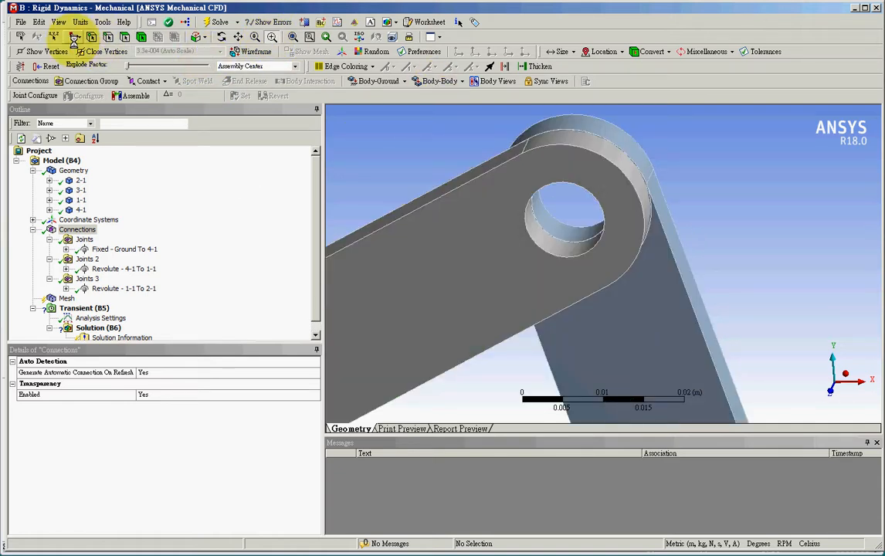
left_click(75, 36)
left_click(100, 47)
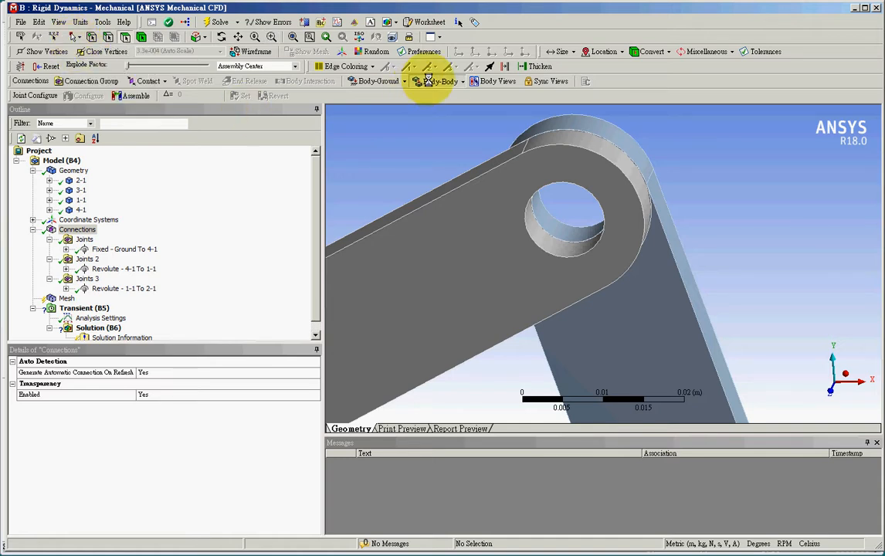
left_click(428, 81)
left_click(444, 105)
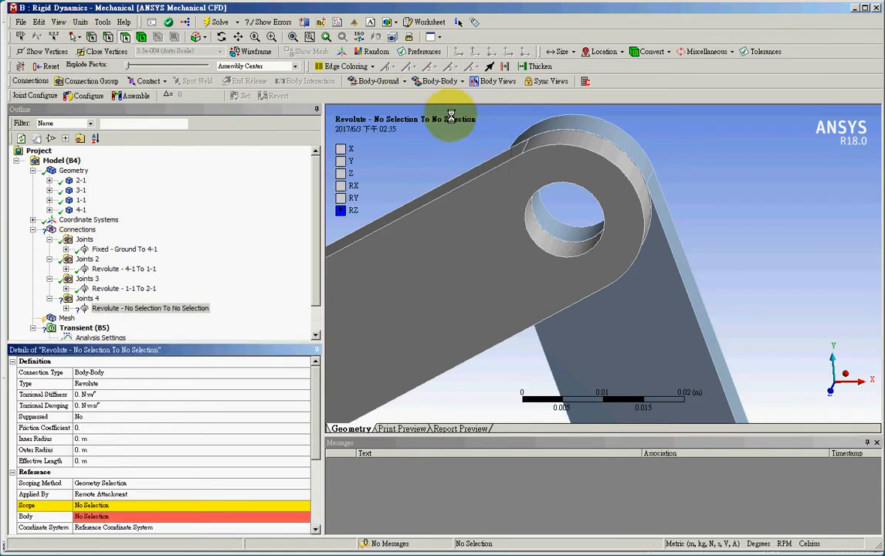
left_click(135, 504)
left_click(562, 246)
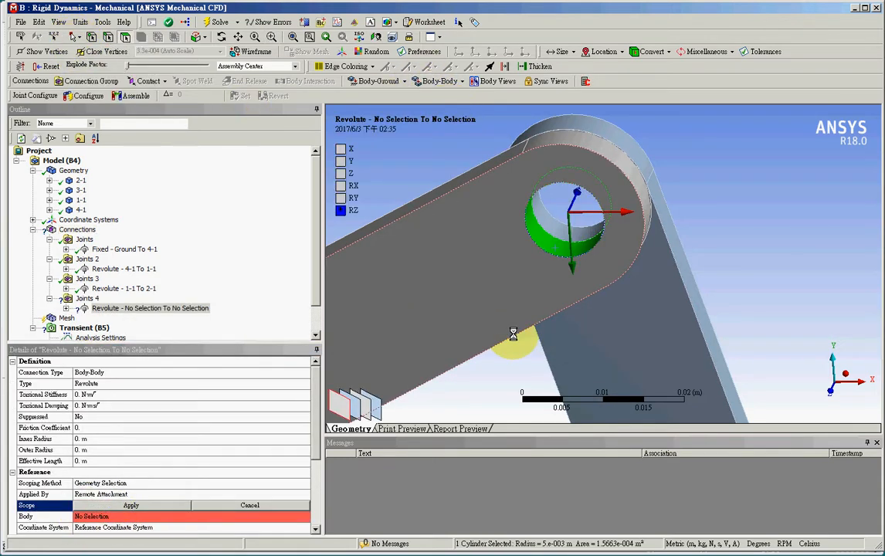
left_click(151, 506)
Scope the mobile side of the link 2-1 joint to link 3-1's adjoining hole face
left_click_drag(318, 377, 322, 404)
left_click(134, 472)
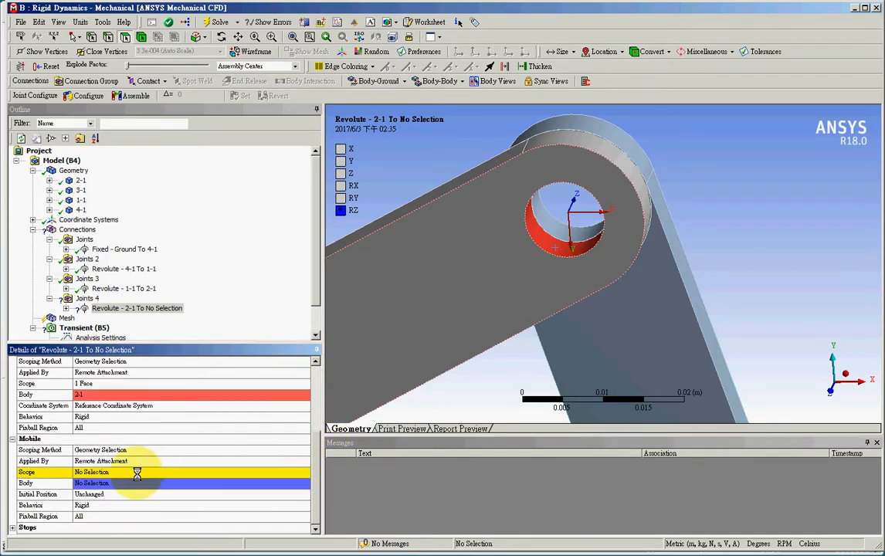
left_click(576, 229)
left_click(164, 468)
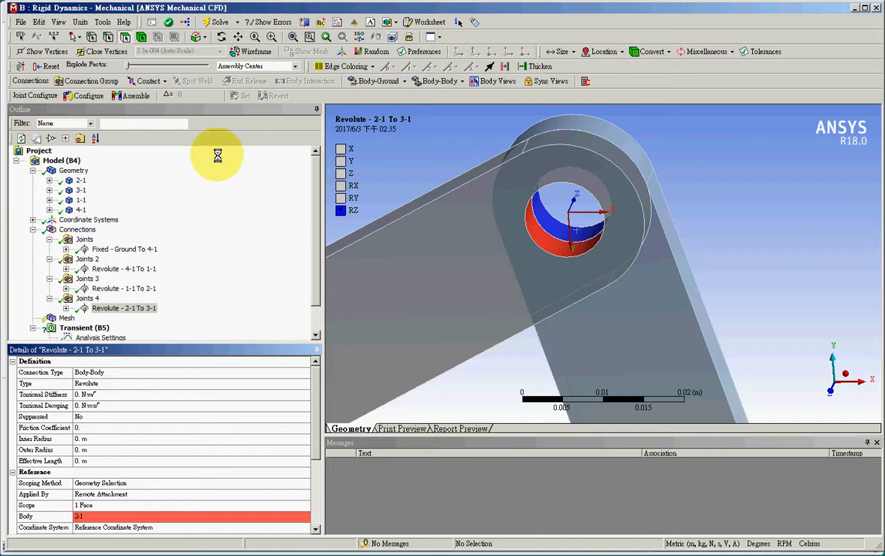
Create another Body-Body Revolute joint with its reference scope on link 4-1's hole face, where it meets link 3-1
left_click(78, 229)
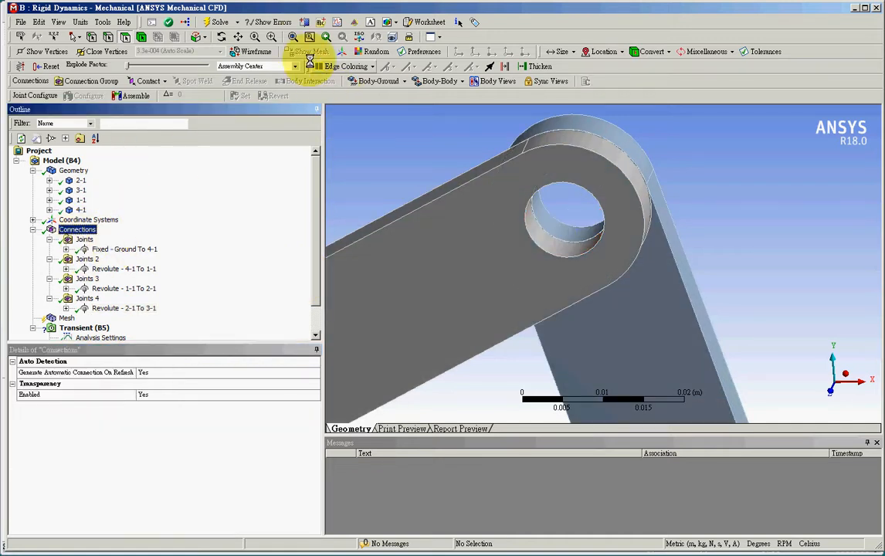
left_click(292, 37)
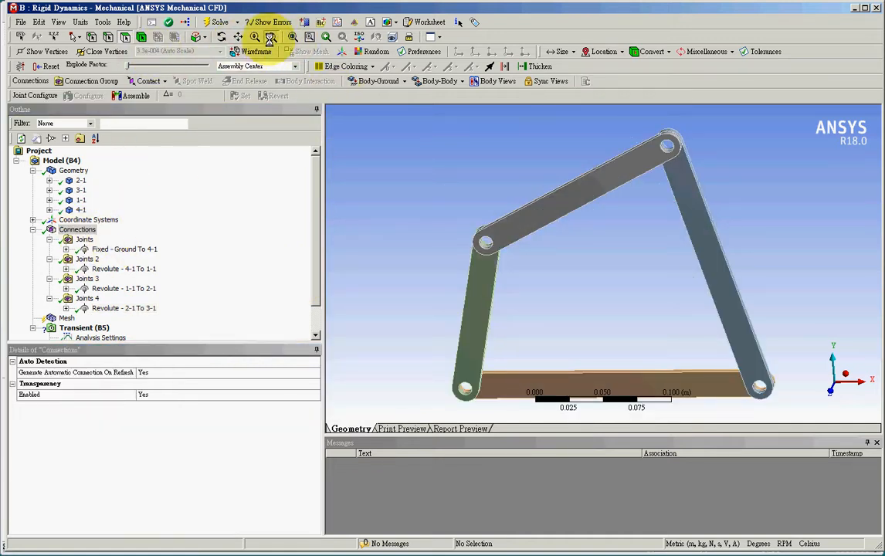
left_click_drag(715, 352, 799, 439)
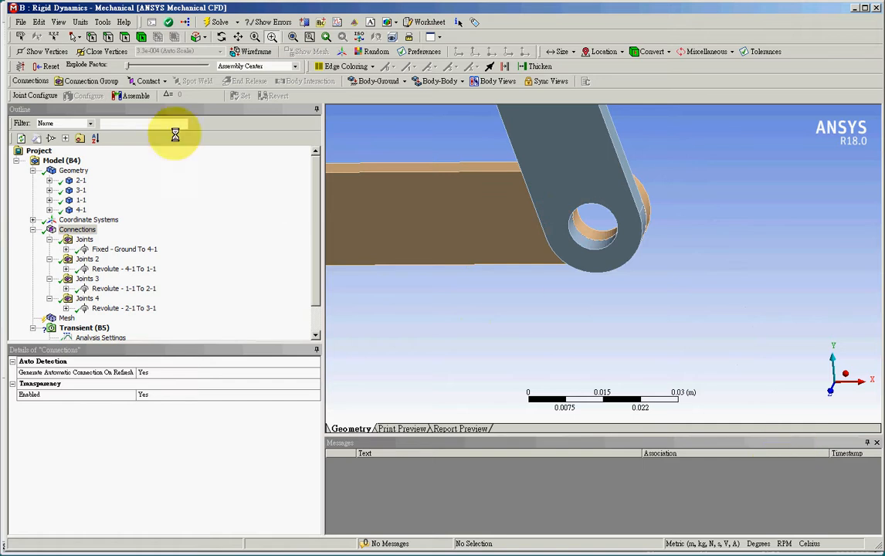
left_click(81, 36)
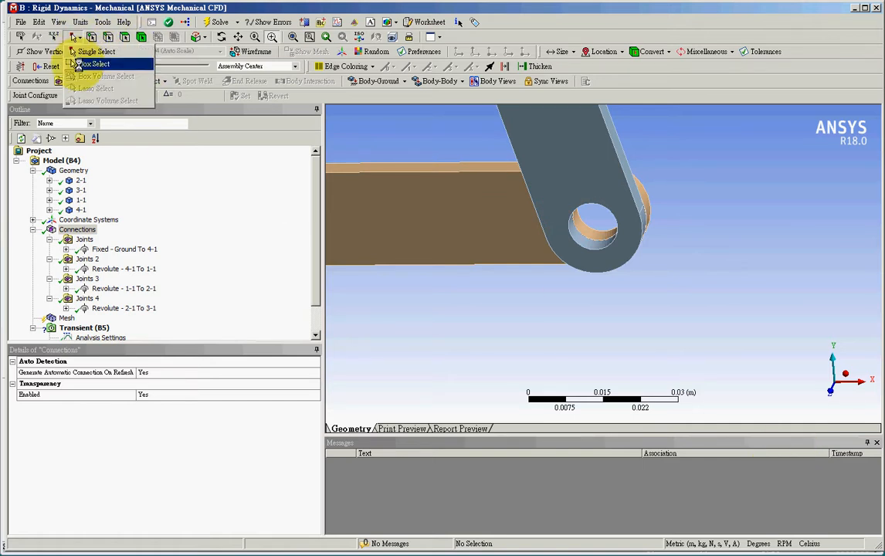
left_click(89, 57)
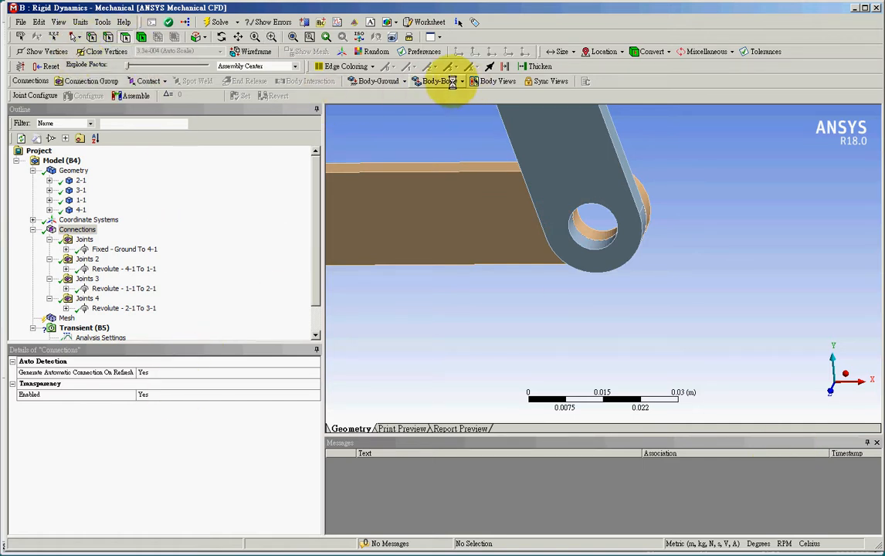
left_click(444, 81)
left_click(445, 110)
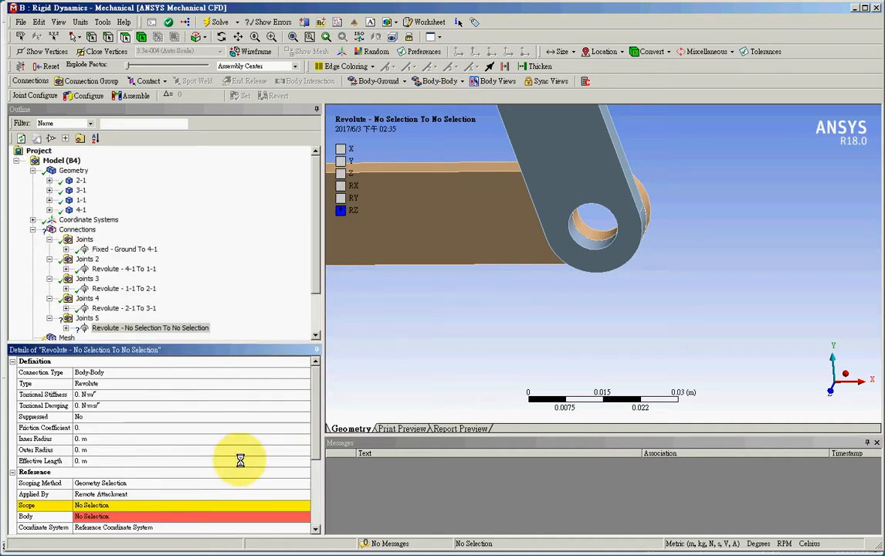
left_click(588, 226)
left_click(131, 506)
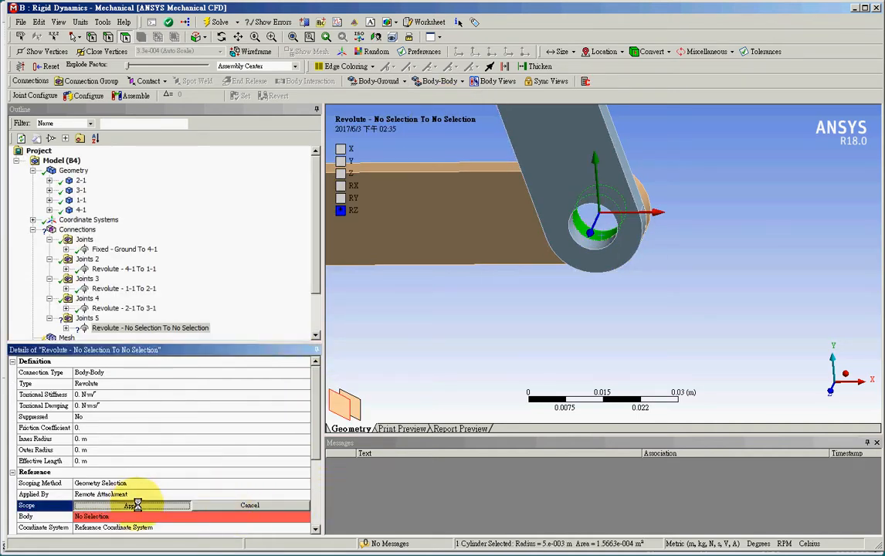
Scope the mobile side of this link 4-1 joint to link 3-1's lower hole face
scroll(316, 442, "down", 5)
left_click(192, 472)
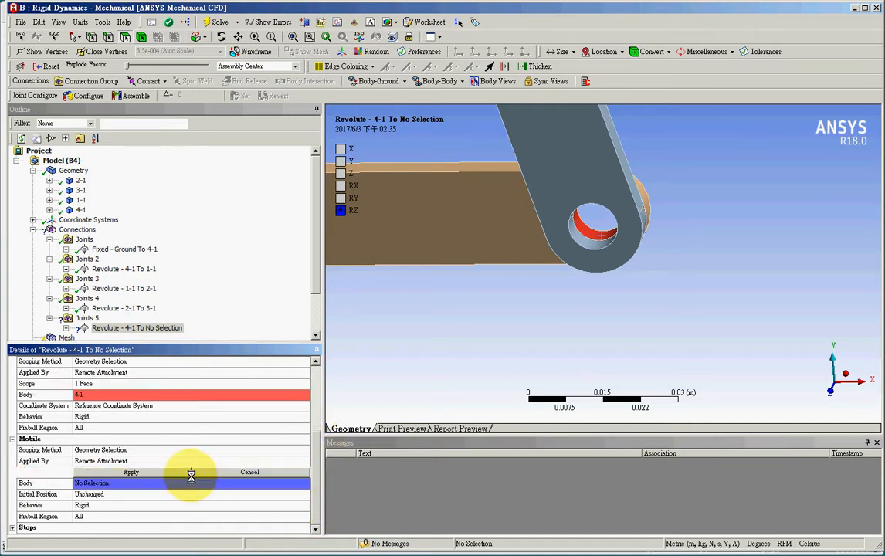
left_click(586, 242)
left_click(177, 472)
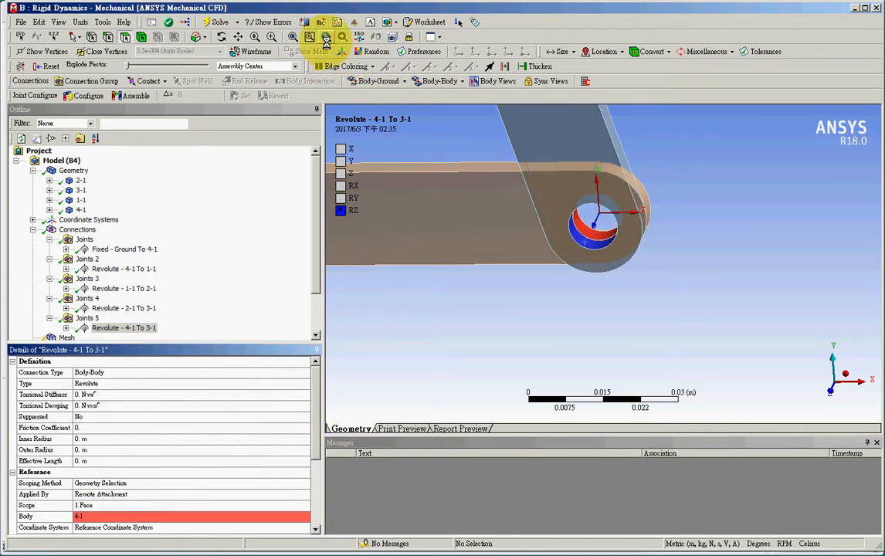
Collapse the joint groups from Joints to Joints 5 under Connections in the outline
left_click(77, 230)
left_click(292, 37)
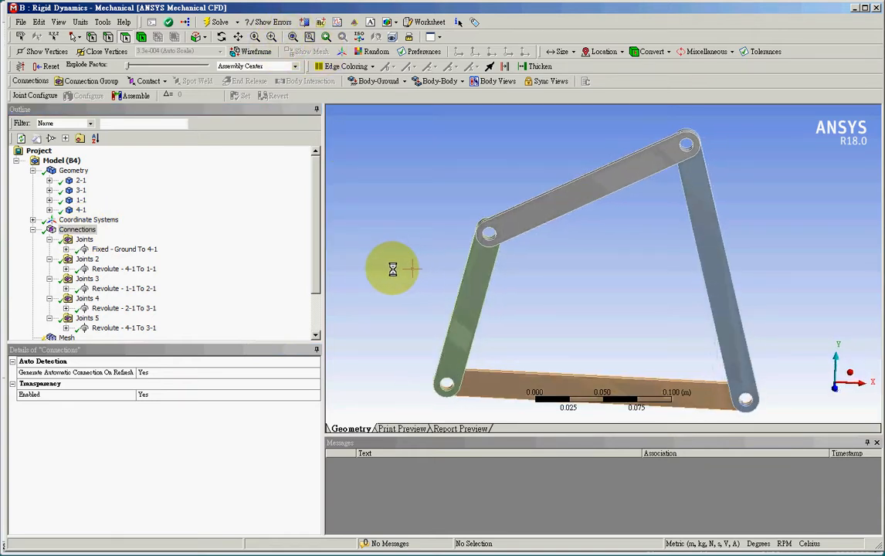
left_click(49, 240)
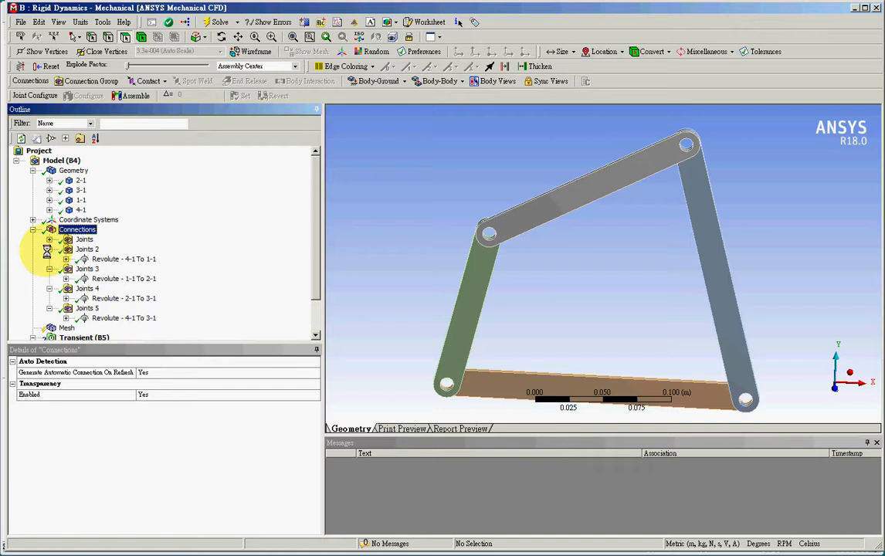
left_click(49, 249)
left_click(50, 258)
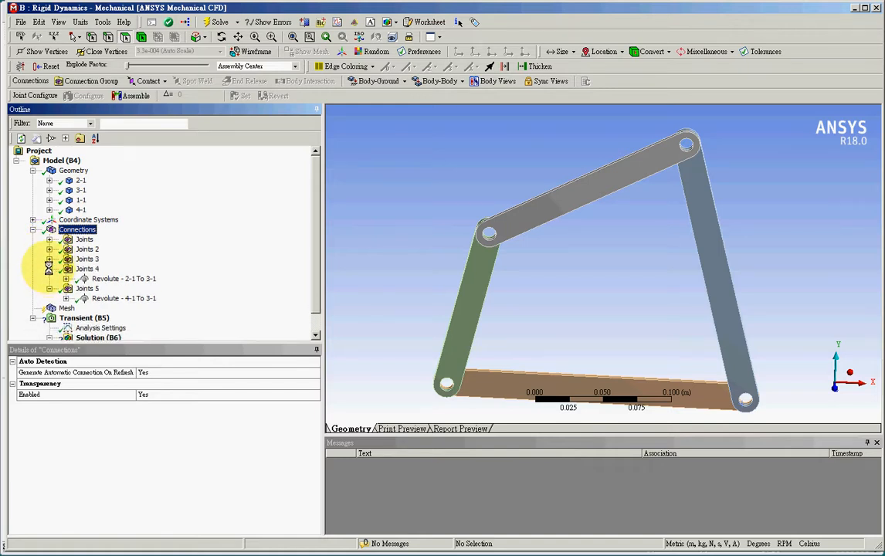
left_click(50, 269)
left_click(49, 278)
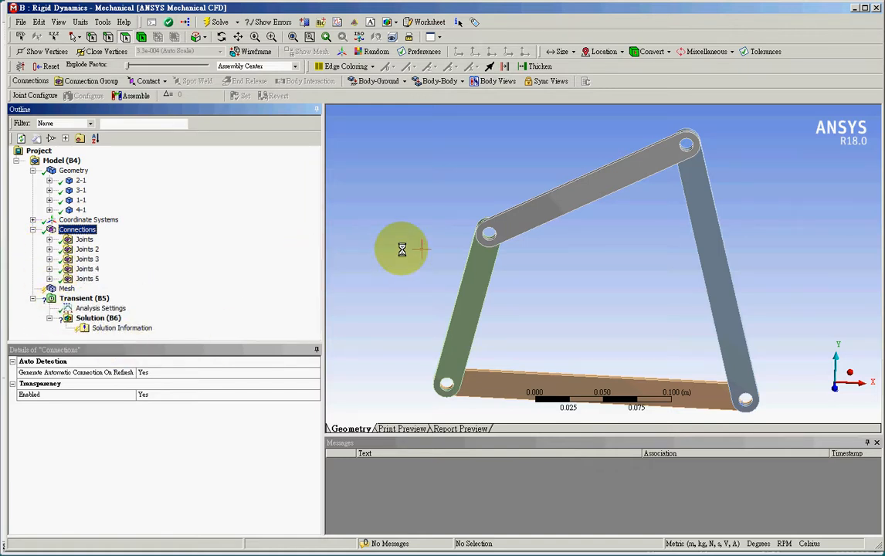
Add a Joint Load to the transient analysis and assign it to the joint Revolute - 4-1 To 1-1
left_click(79, 298)
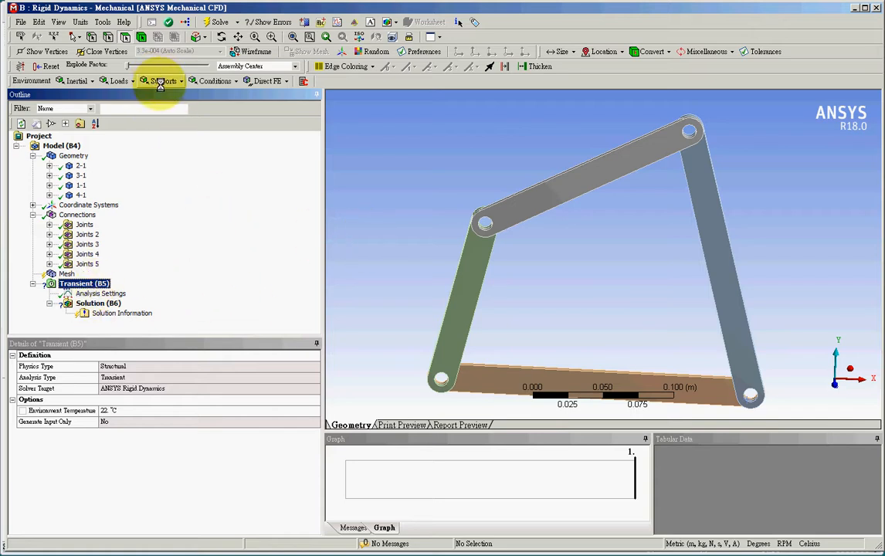
left_click(118, 80)
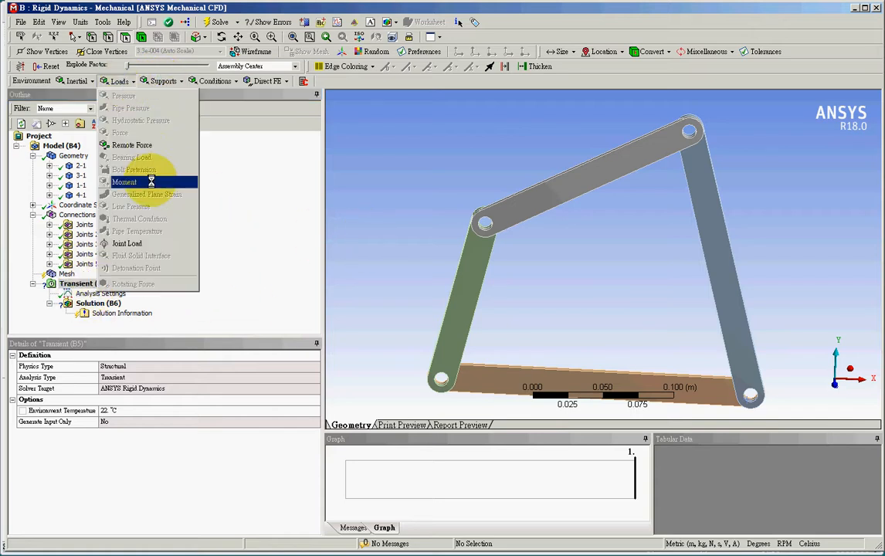
left_click(137, 243)
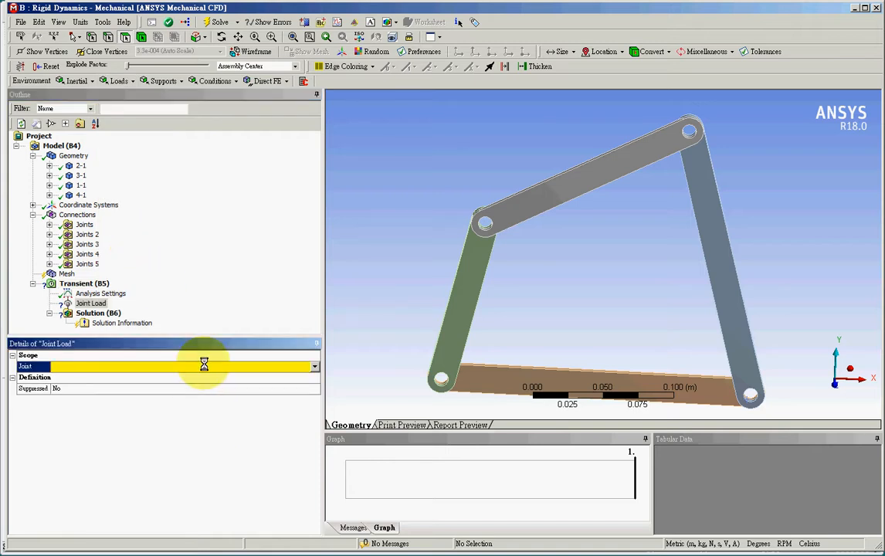
left_click(315, 366)
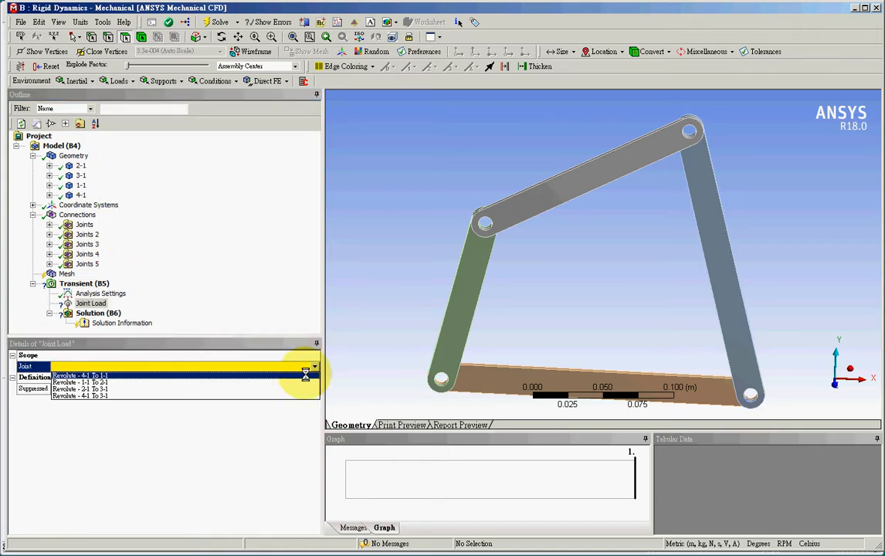
left_click(188, 371)
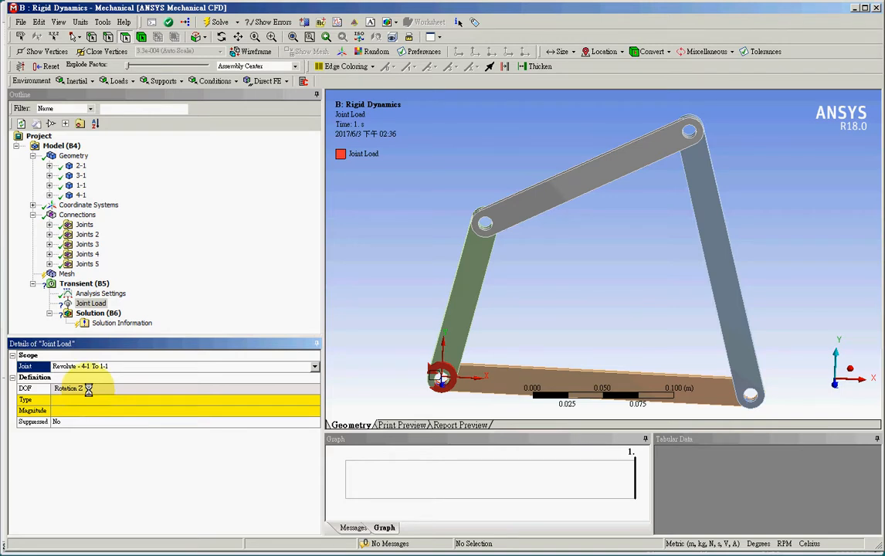
Set the joint load type to Rotational Velocity with a magnitude of 600 RPM
left_click(315, 399)
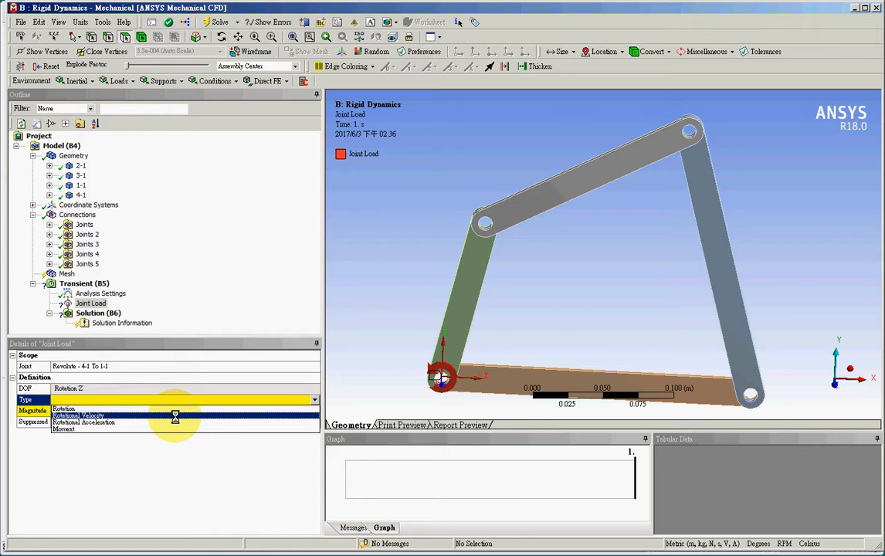
left_click(175, 415)
left_click(173, 414)
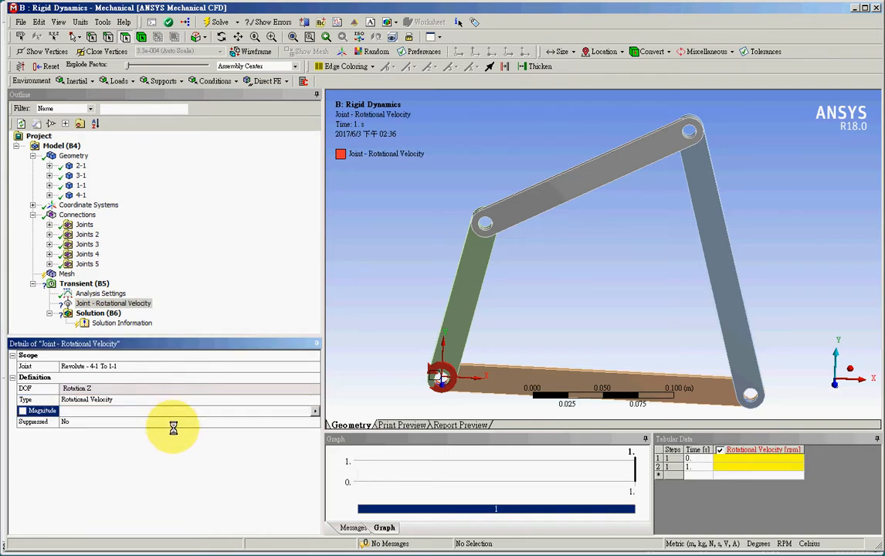
left_click(79, 21)
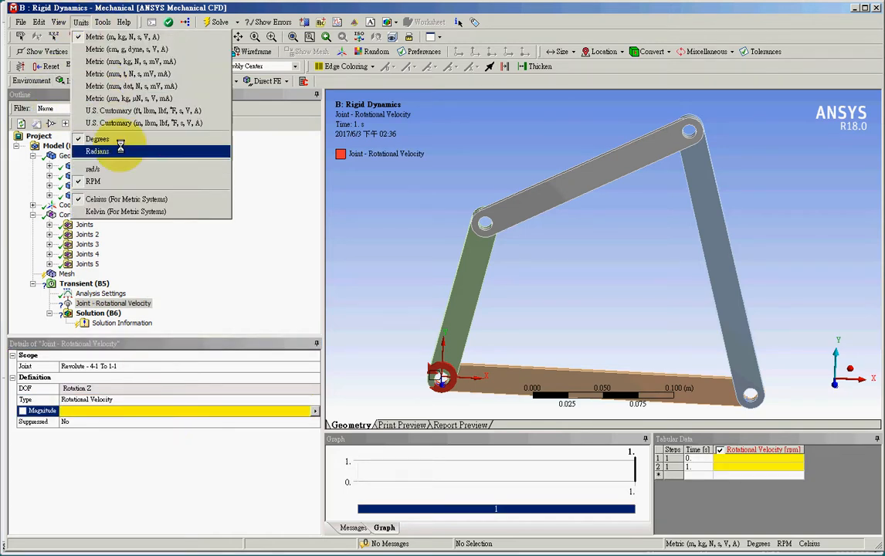
left_click(166, 410)
type("60")
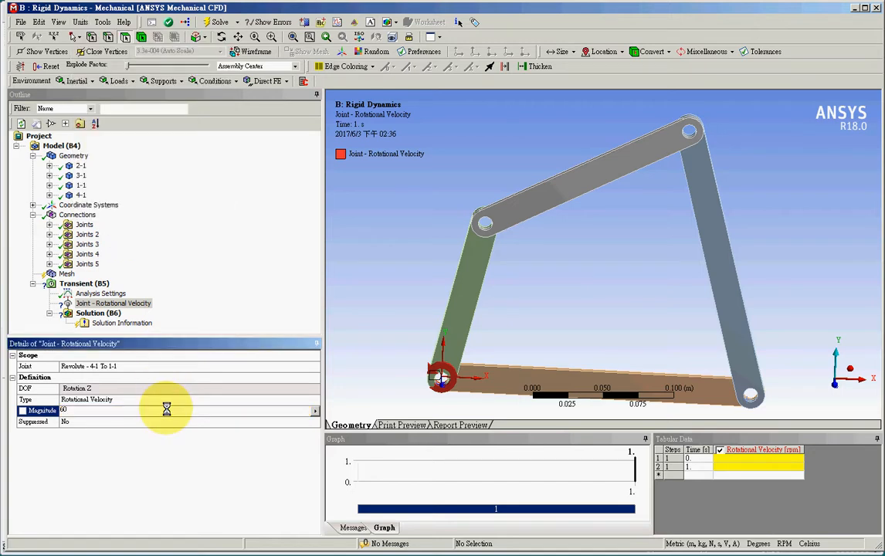
type("0")
key("Return")
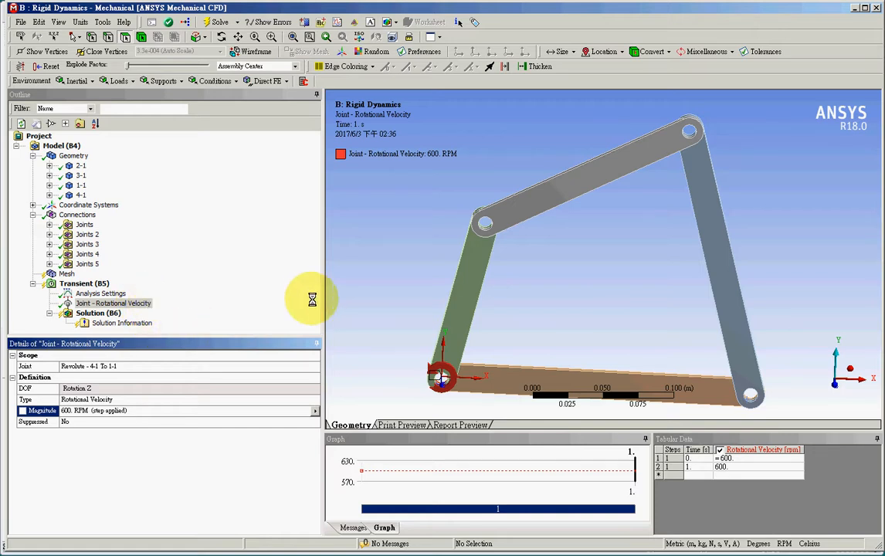
Add a Position probe to the solution and scope it to the body of upper link 2-1
left_click(99, 313)
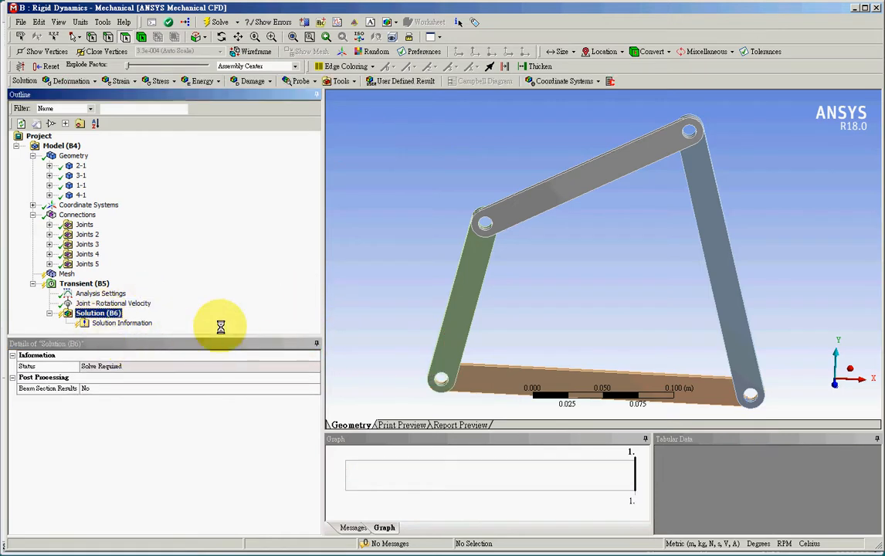
left_click(297, 80)
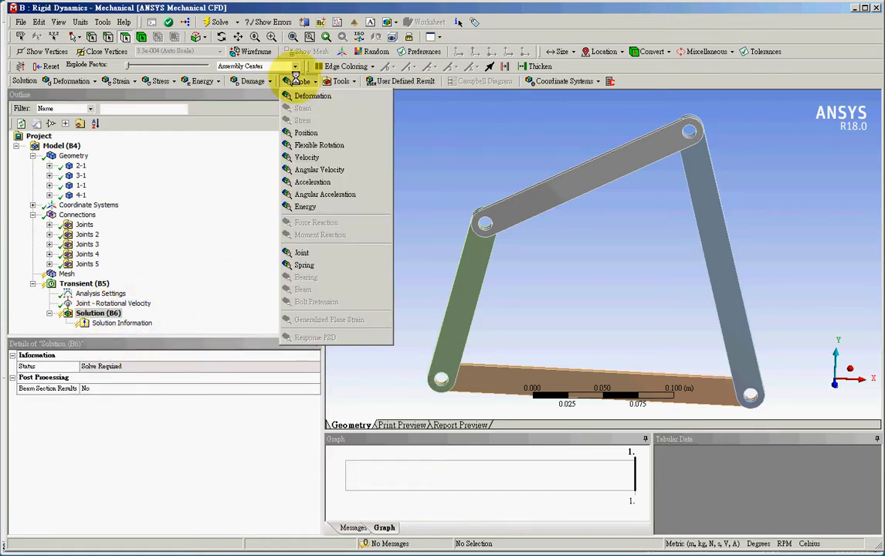
left_click(307, 133)
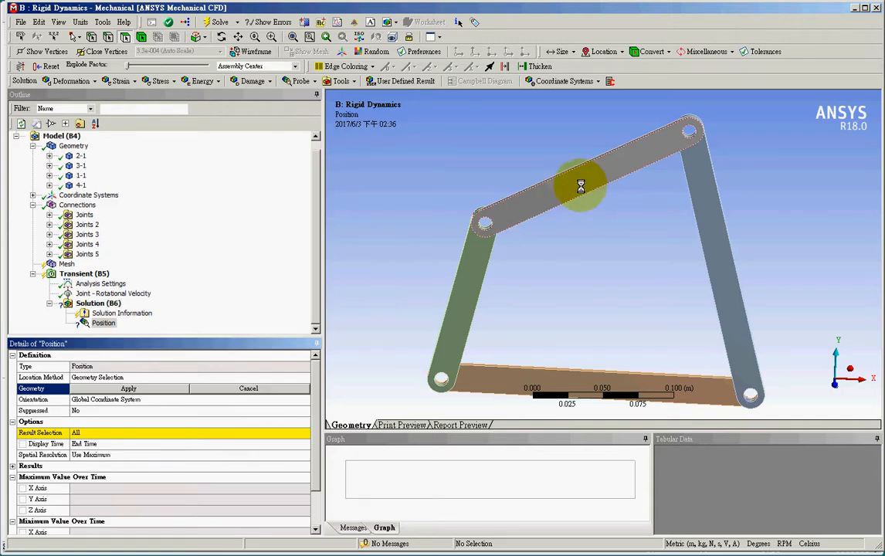
left_click(581, 186)
left_click(564, 187)
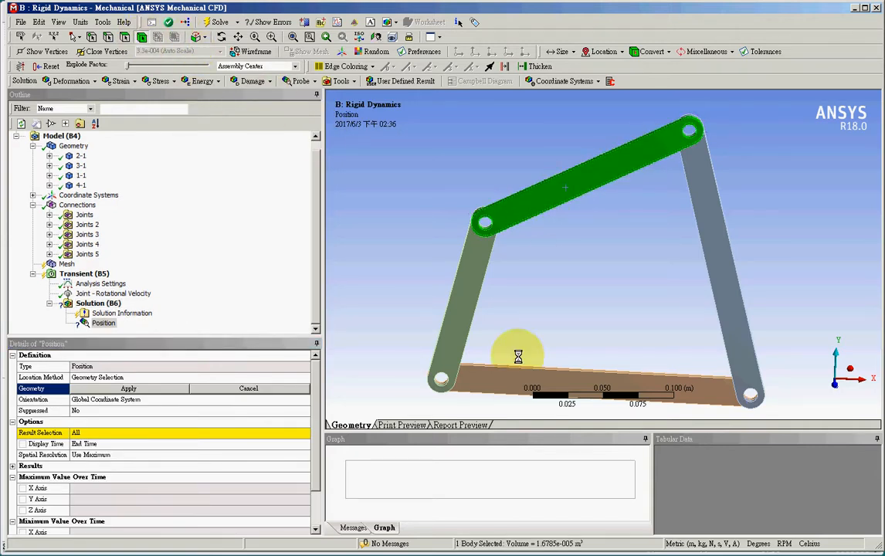
left_click(134, 388)
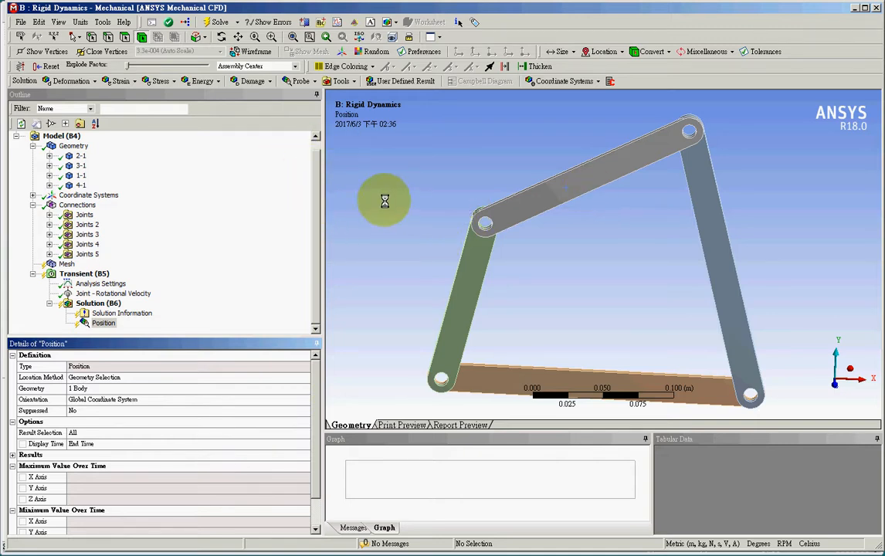
Add a second Position probe scoped to the vertex at link 2-1's lower end, beside the joint with the green link
left_click(299, 81)
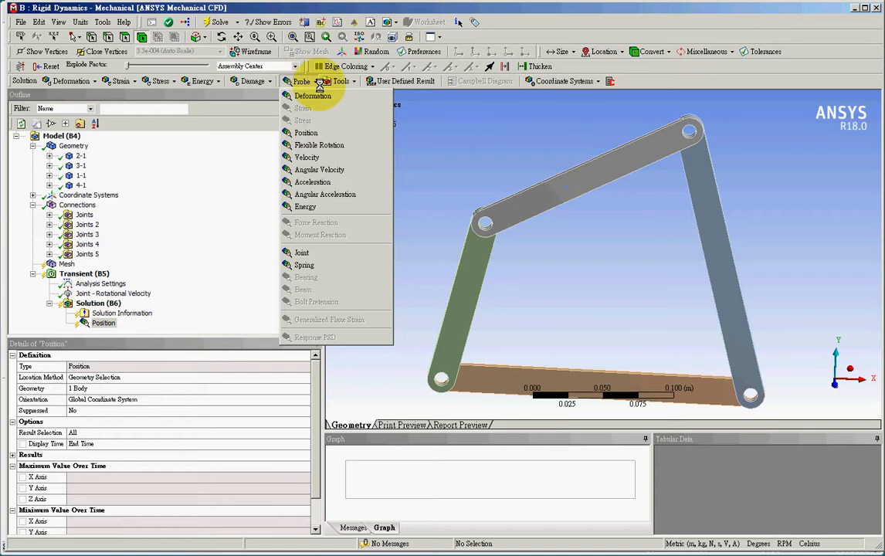
left_click(312, 133)
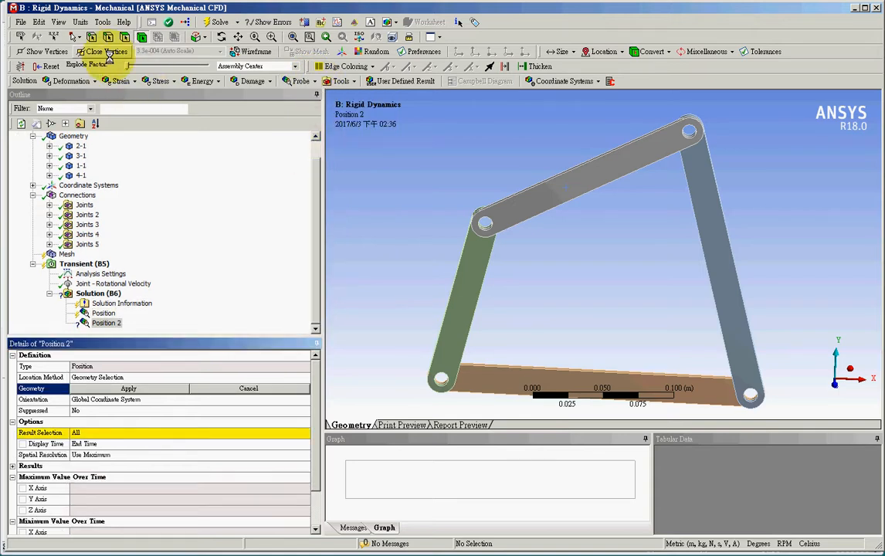
left_click(480, 214)
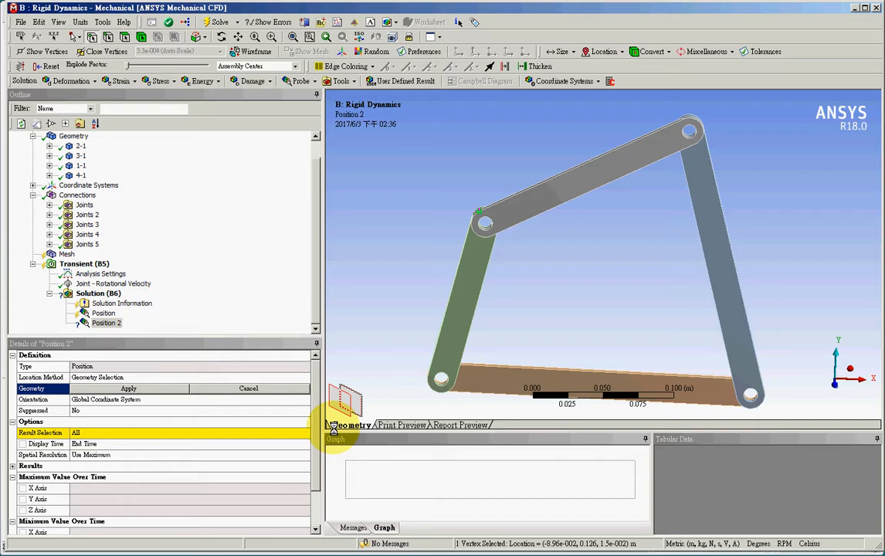
left_click(170, 389)
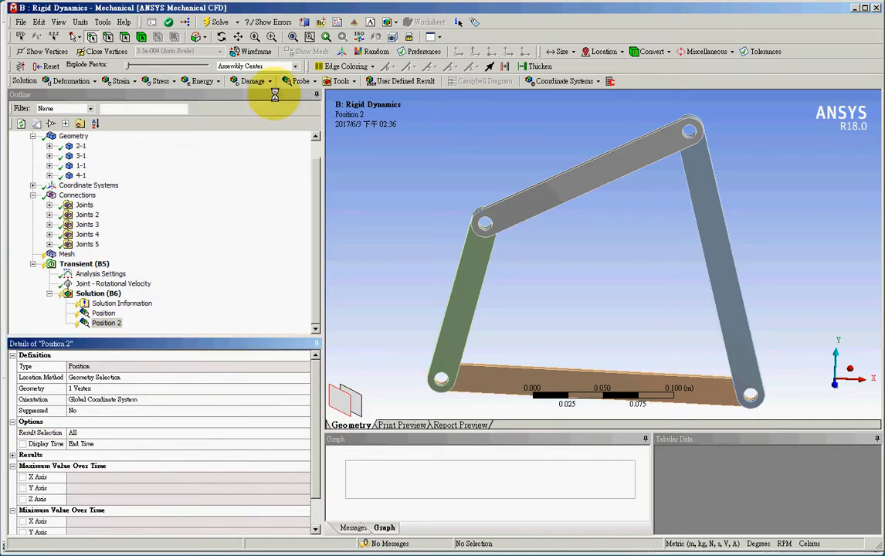
Add a Velocity probe scoped to the same vertex at link 2-1's lower end
left_click(298, 81)
left_click(323, 156)
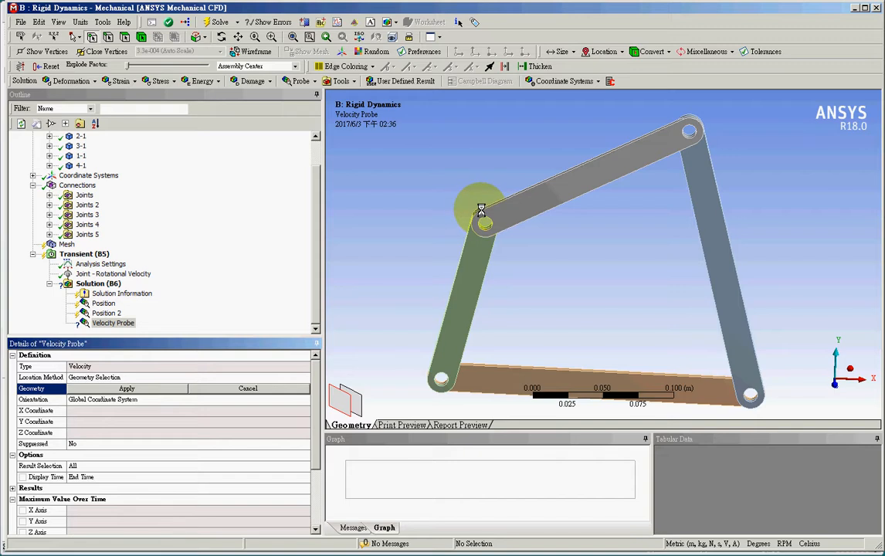
left_click(479, 211)
left_click(141, 388)
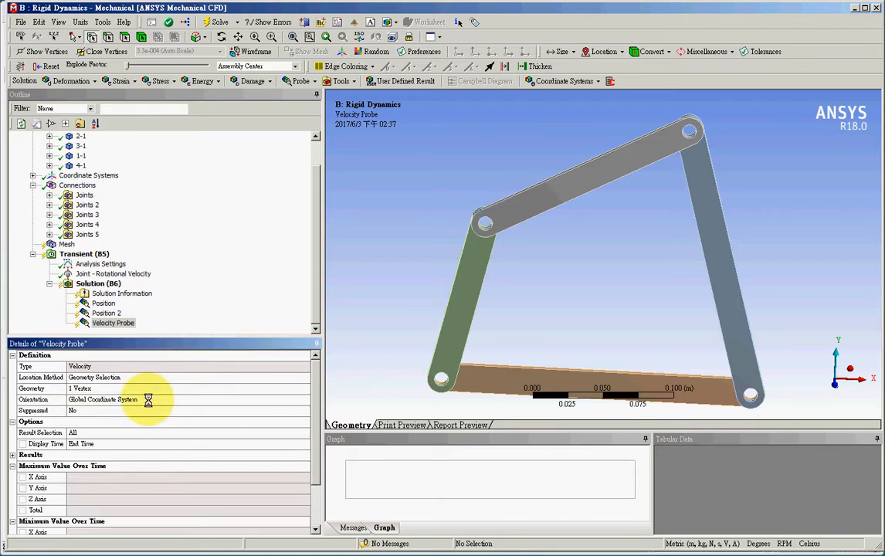
Add an Acceleration probe on the same vertex at link 2-1's lower end and solve the analysis
left_click(296, 81)
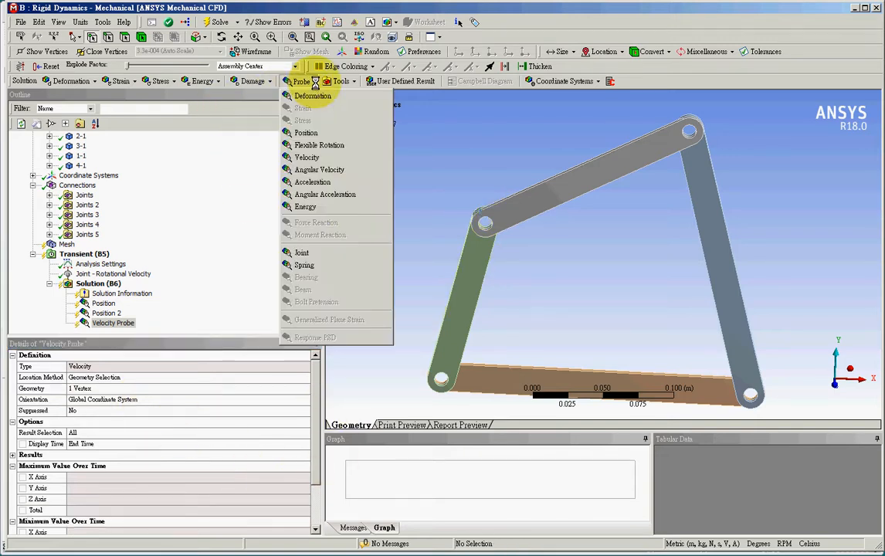
left_click(337, 182)
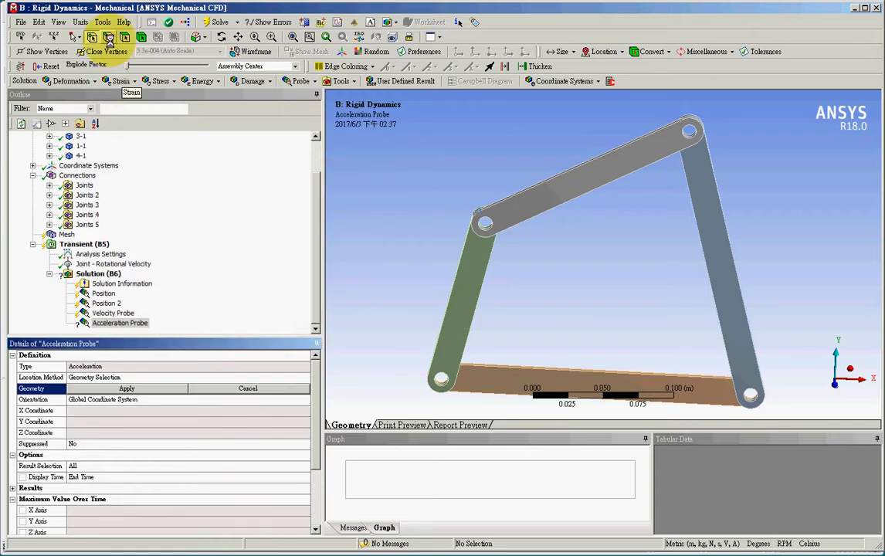
left_click(479, 214)
left_click(169, 388)
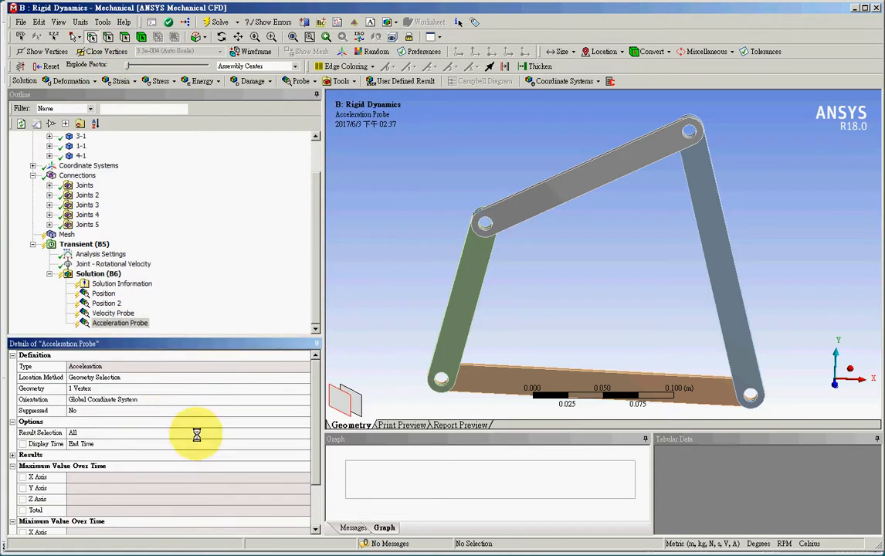
left_click(217, 22)
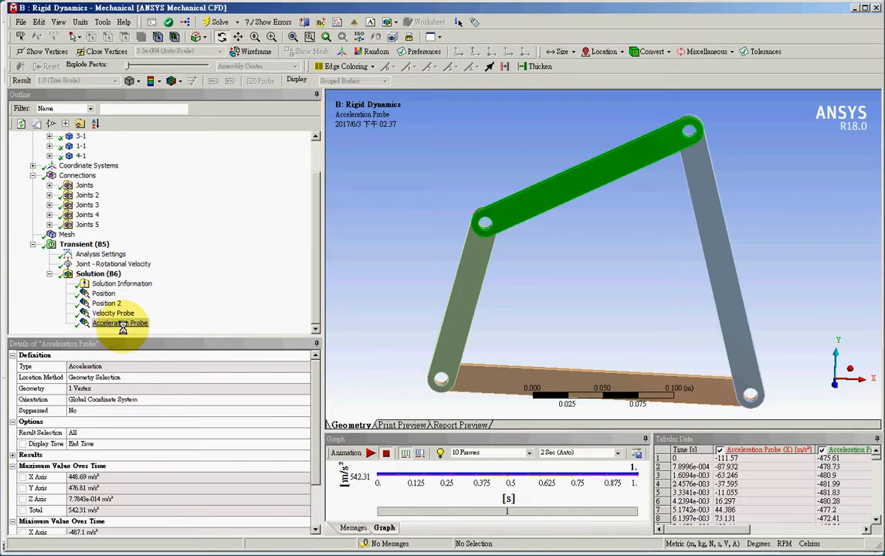
View the Position and Position 2 probe results and animate the linkage motion along the traced paths
left_click(107, 295)
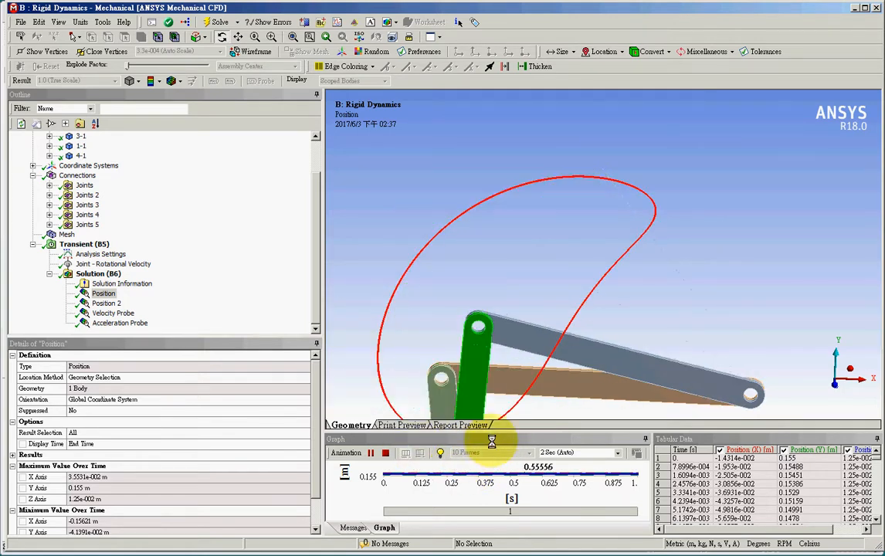
left_click(105, 303)
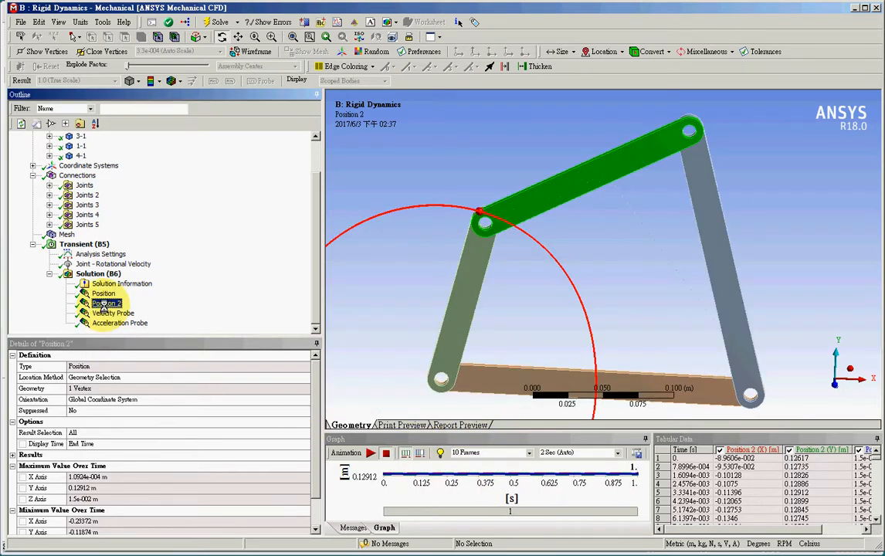
left_click(368, 452)
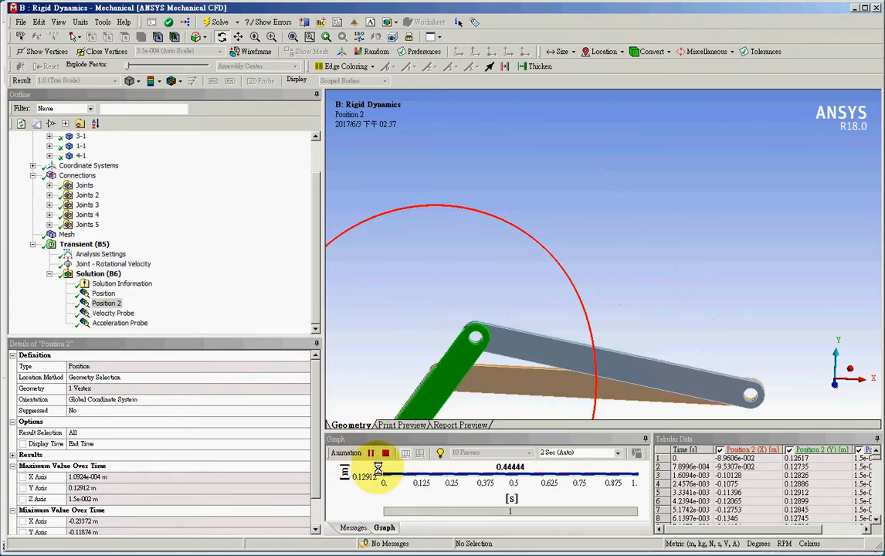
Animate the Velocity Probe result and narrow the X and Y velocity columns in the tabular data
left_click(120, 312)
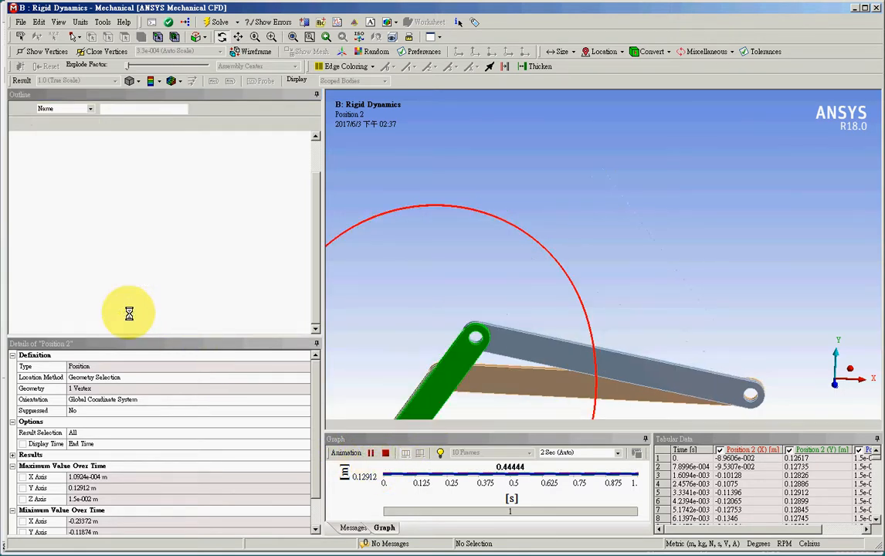
left_click(370, 452)
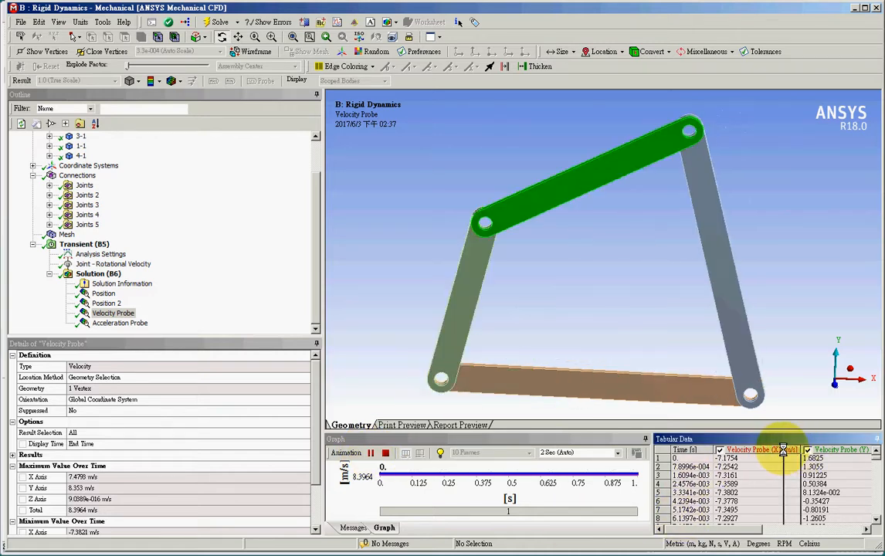
left_click_drag(798, 452, 758, 452)
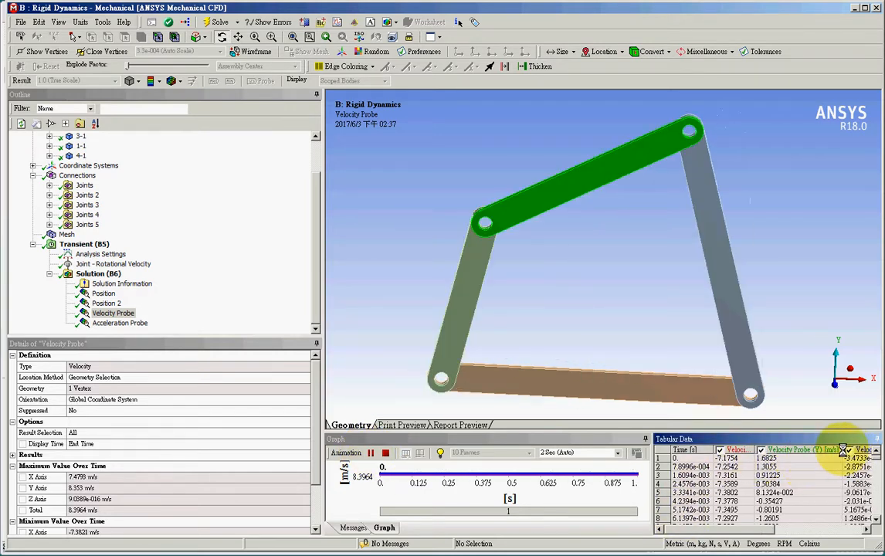
left_click_drag(843, 450, 808, 455)
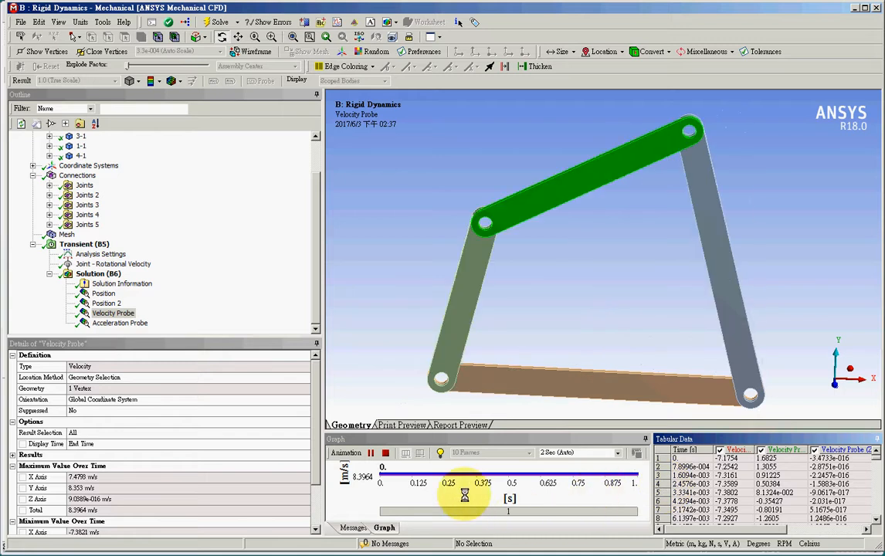
View the Acceleration Probe result with its Y component unchecked and the X column narrowed, and return to the Position result
left_click(120, 322)
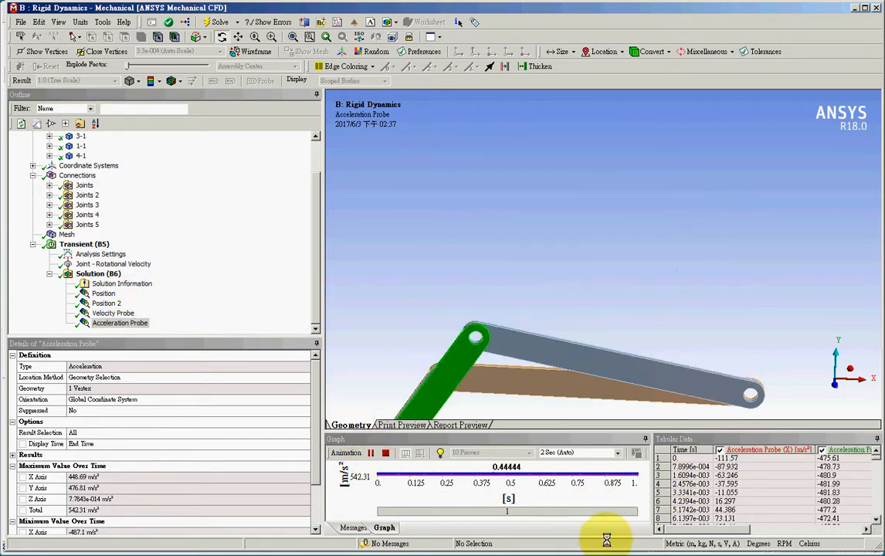
left_click(819, 450)
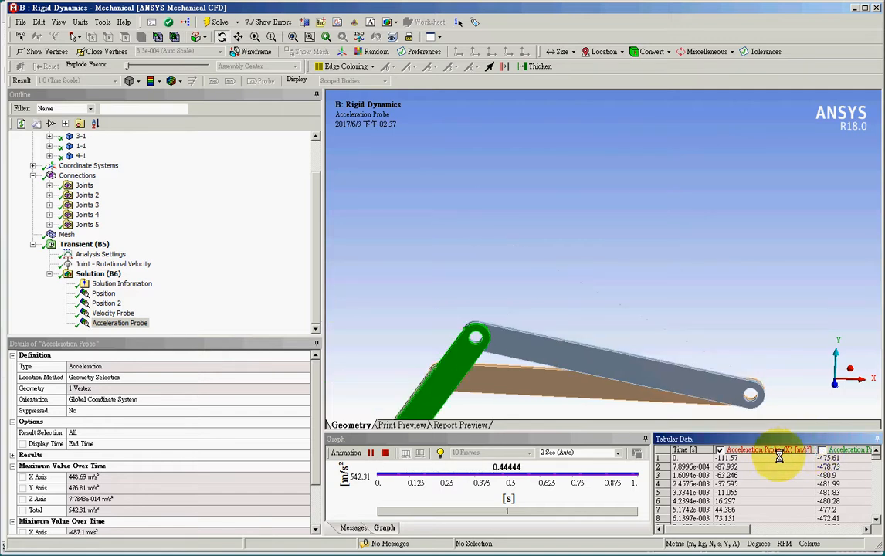
left_click_drag(816, 449, 771, 455)
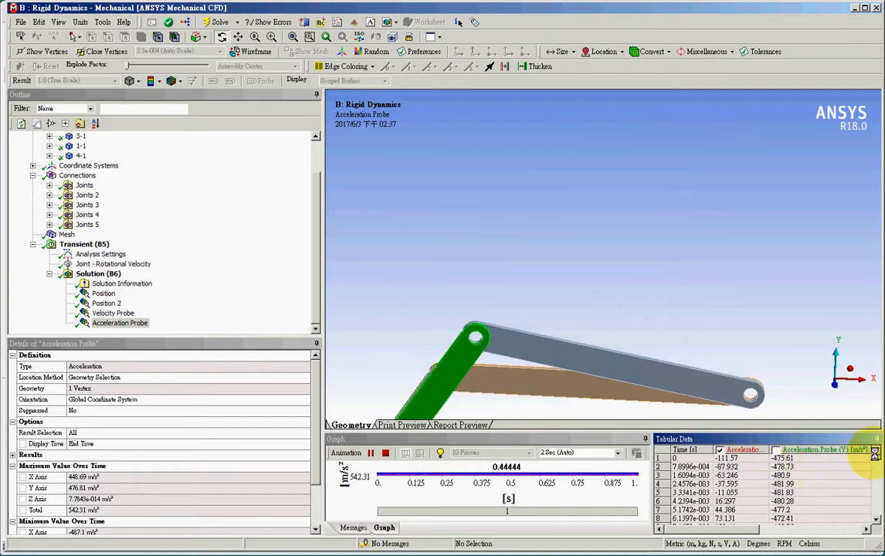
left_click(103, 293)
Open the Stiffness Behavior options of body 2-1 under Geometry
left_click(96, 274)
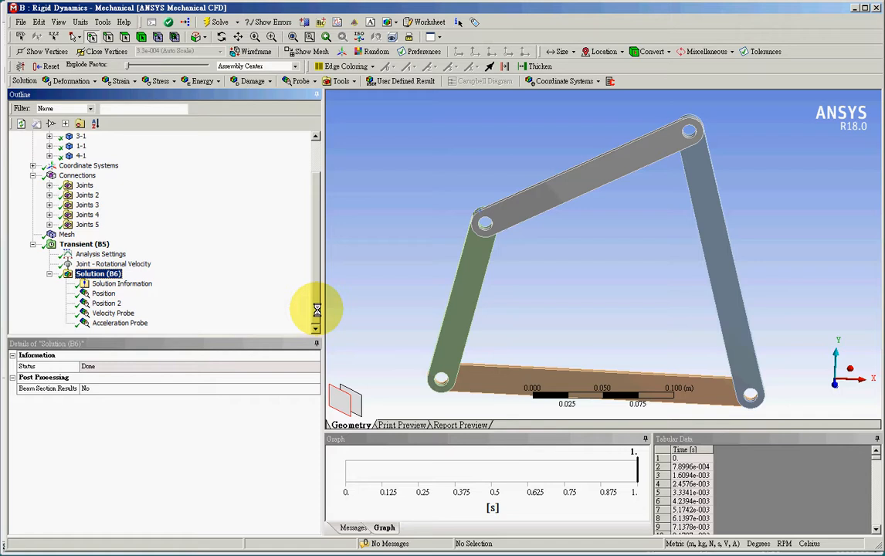
left_click_drag(316, 309, 322, 198)
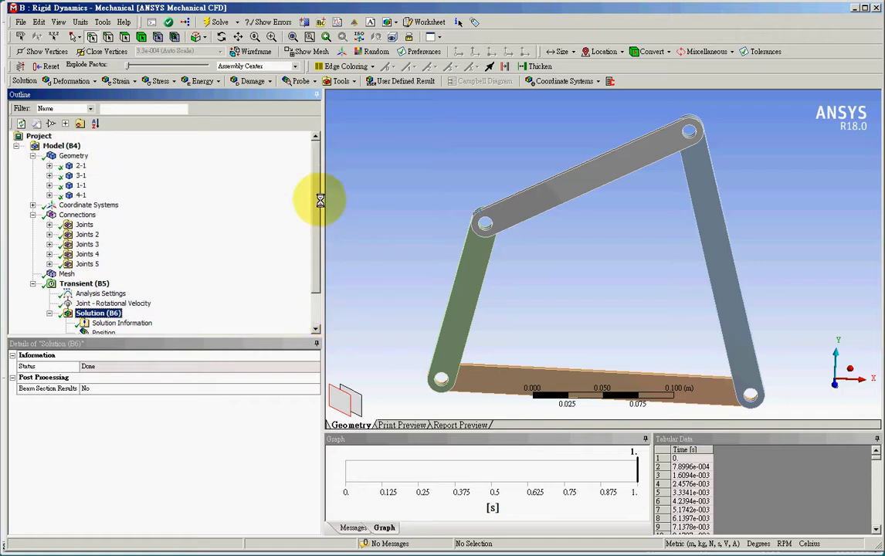
left_click(80, 166)
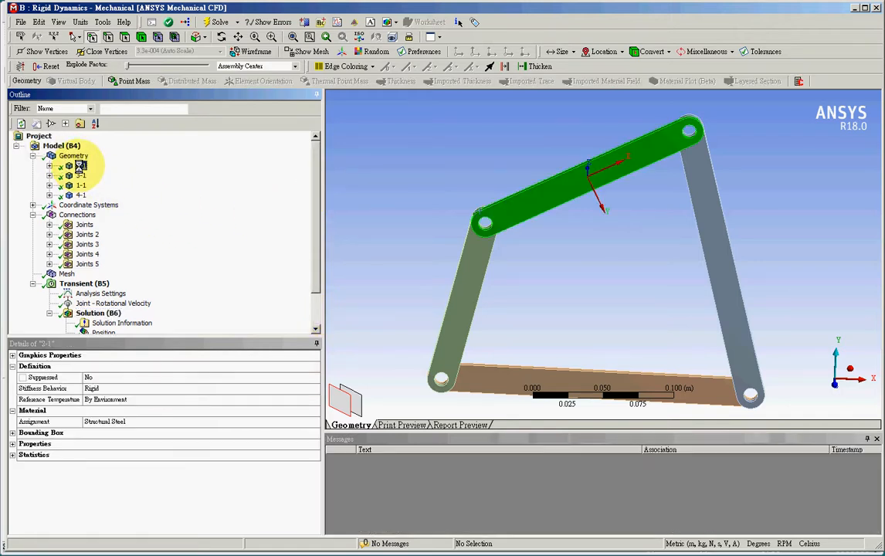
left_click(198, 377)
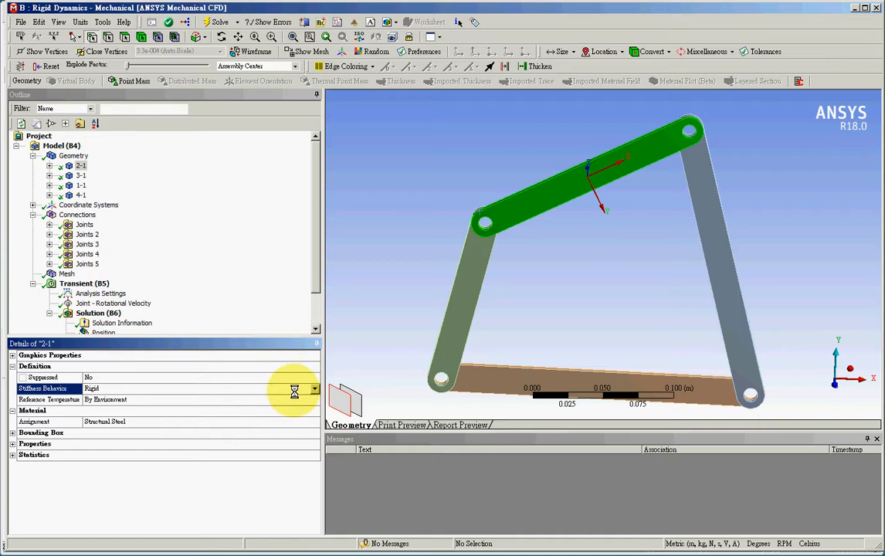
left_click(313, 389)
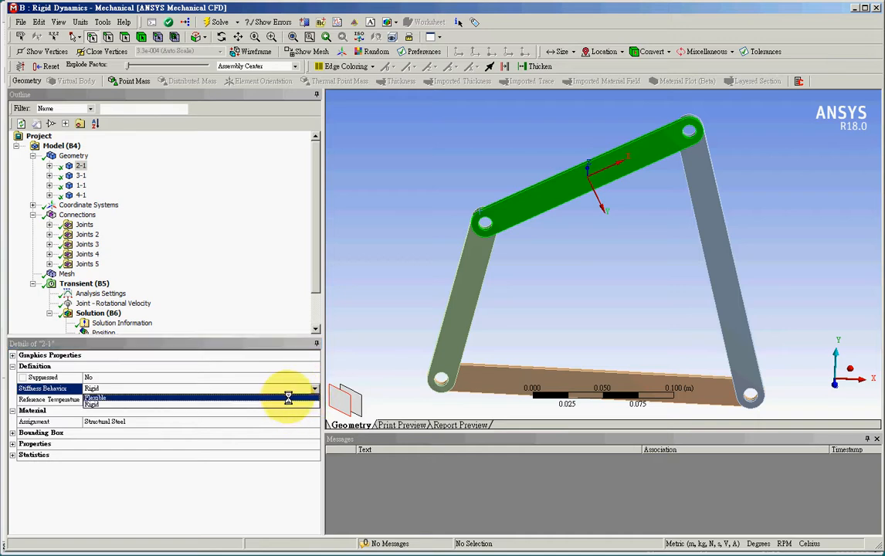